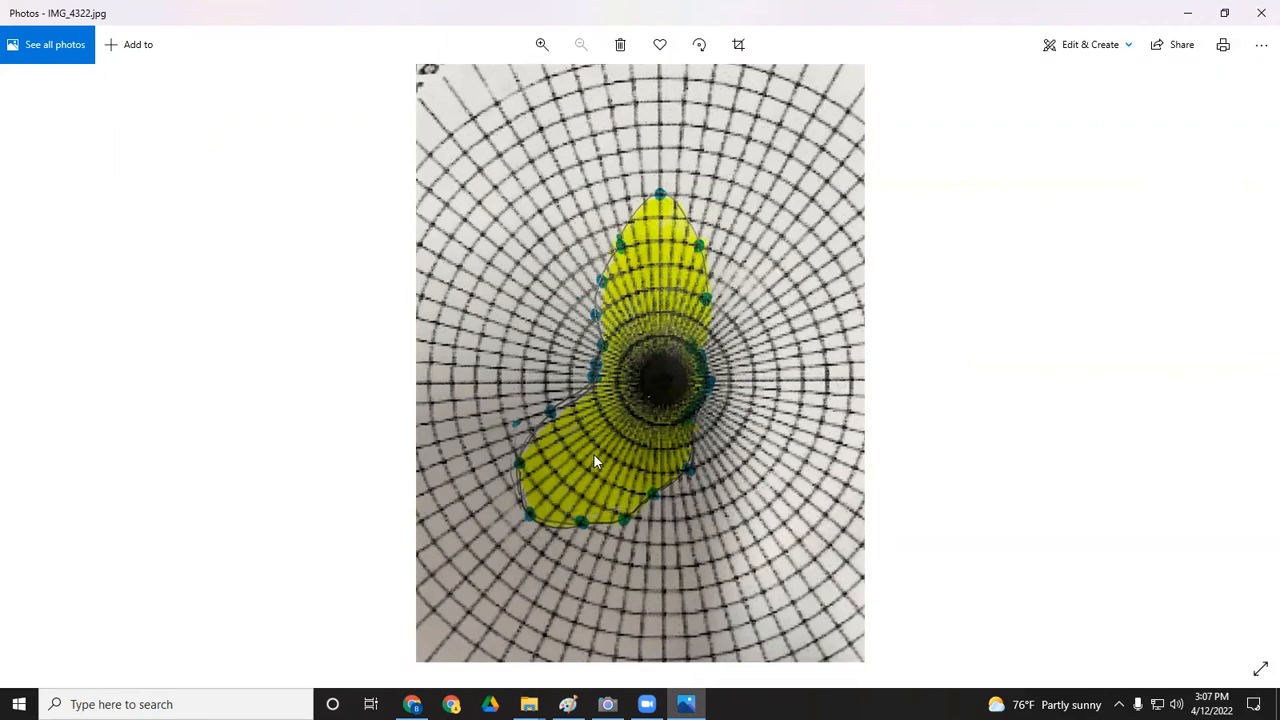
# Step: Switch to the Onshape Part Studio and start a sketch on the Top plane, viewed straight on
pyautogui.click(1187, 14)
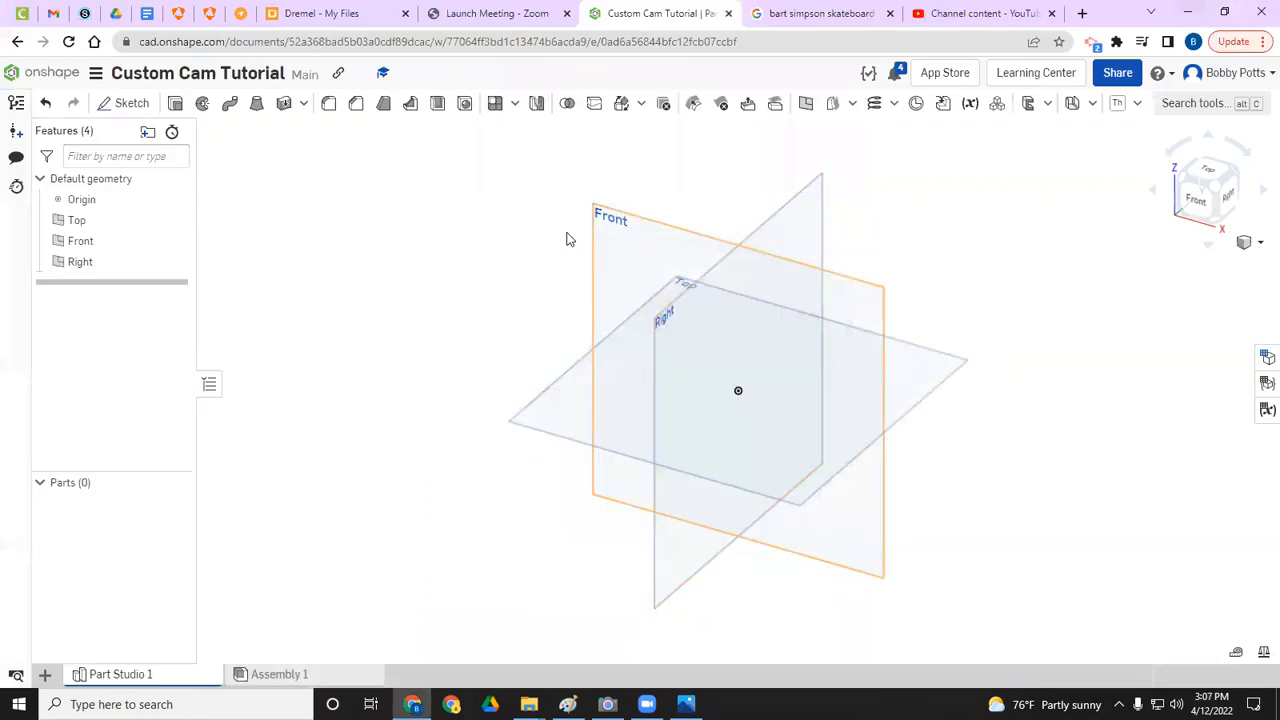
pyautogui.click(138, 104)
pyautogui.click(548, 413)
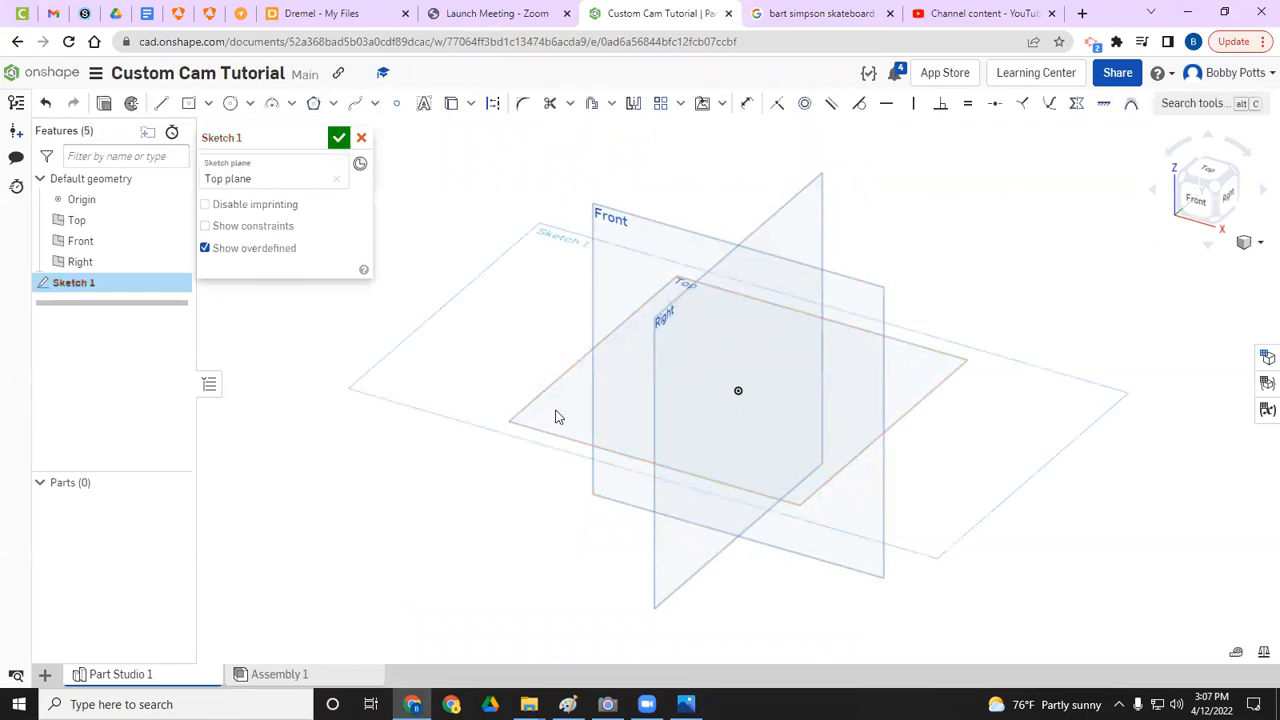
pyautogui.click(1218, 180)
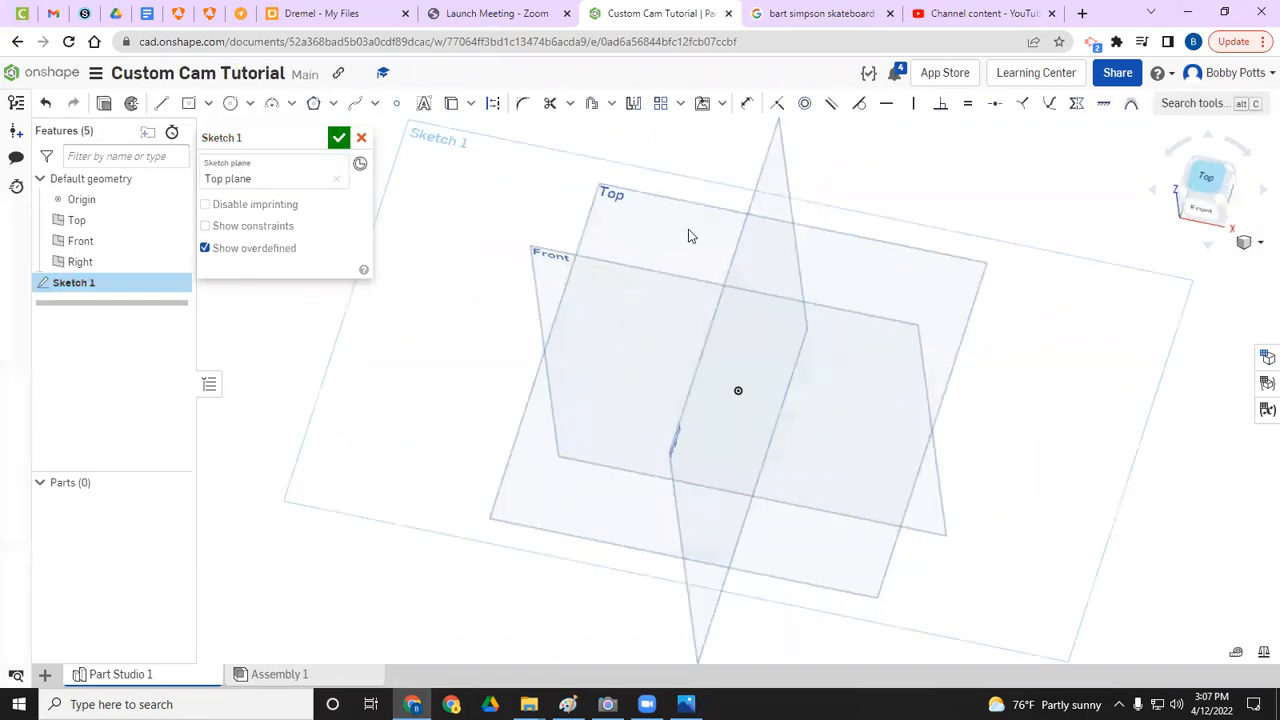
# Step: Draw a 4 by 4 center point rectangle centered on the origin and finish the sketch
pyautogui.click(187, 104)
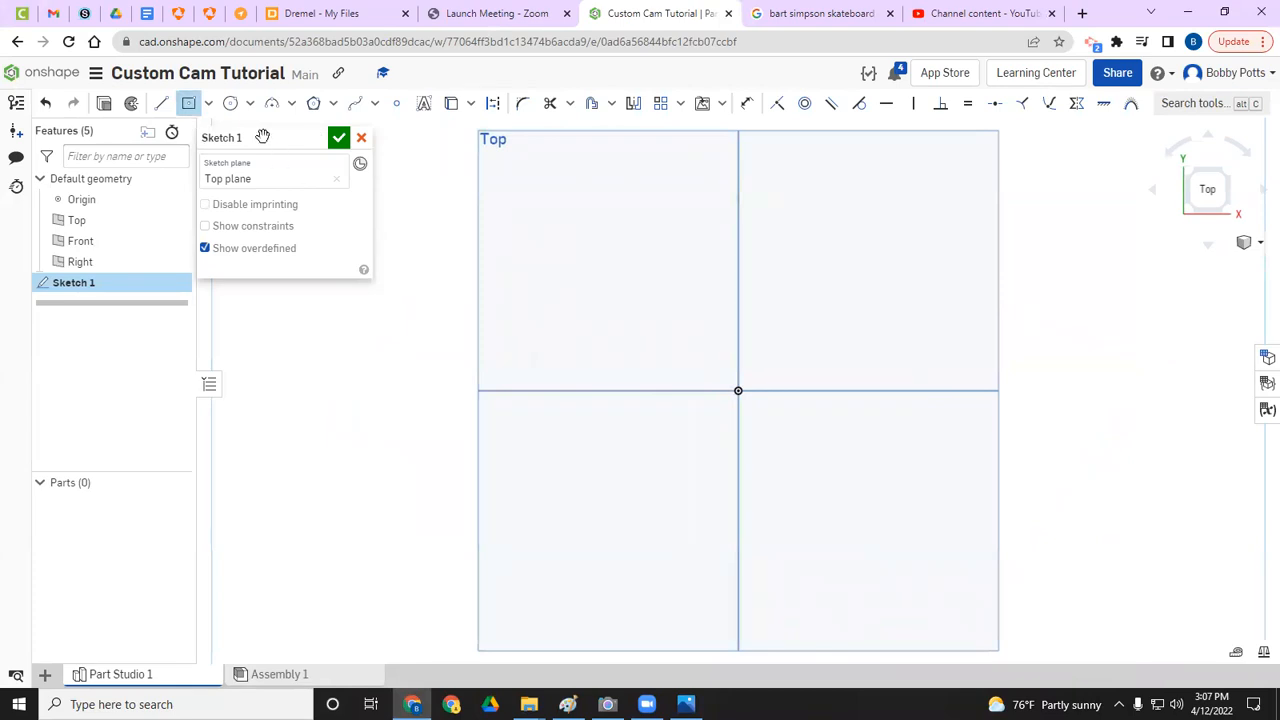
pyautogui.click(208, 104)
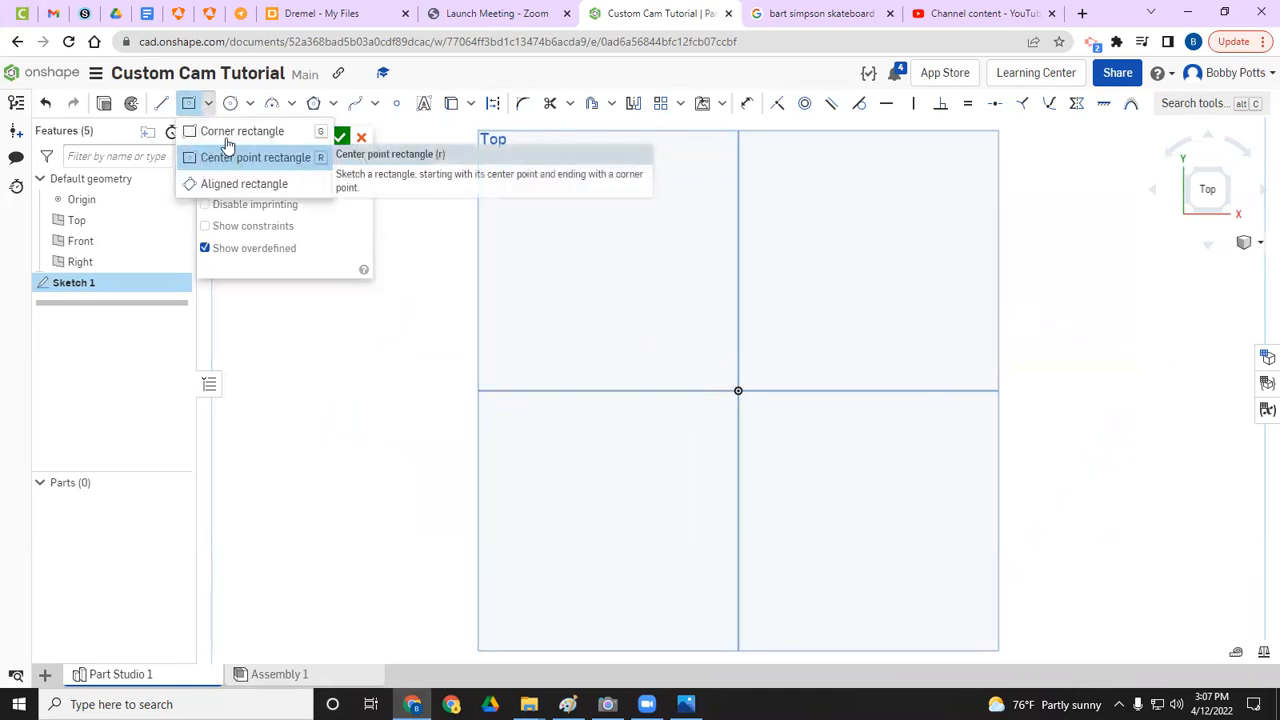
pyautogui.click(206, 160)
pyautogui.click(738, 391)
pyautogui.click(861, 501)
pyautogui.write('4')
pyautogui.press('Tab')
pyautogui.write('4')
pyautogui.press('Return')
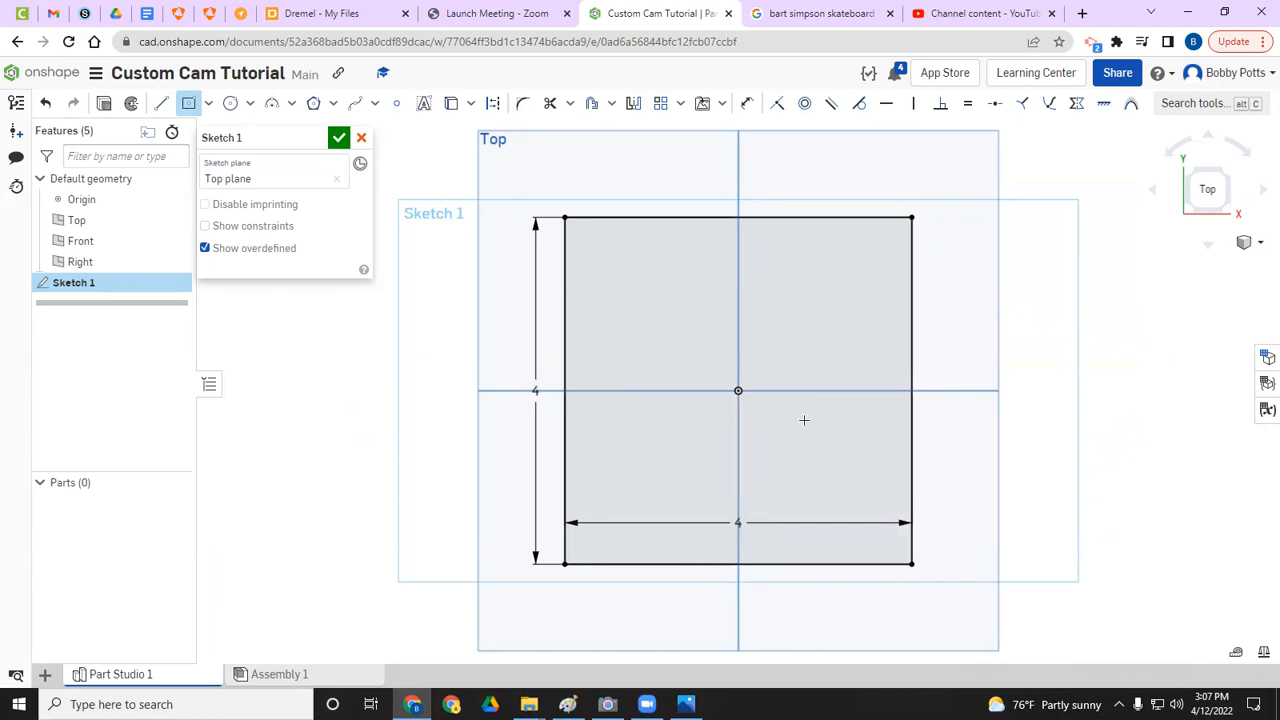
pyautogui.click(338, 140)
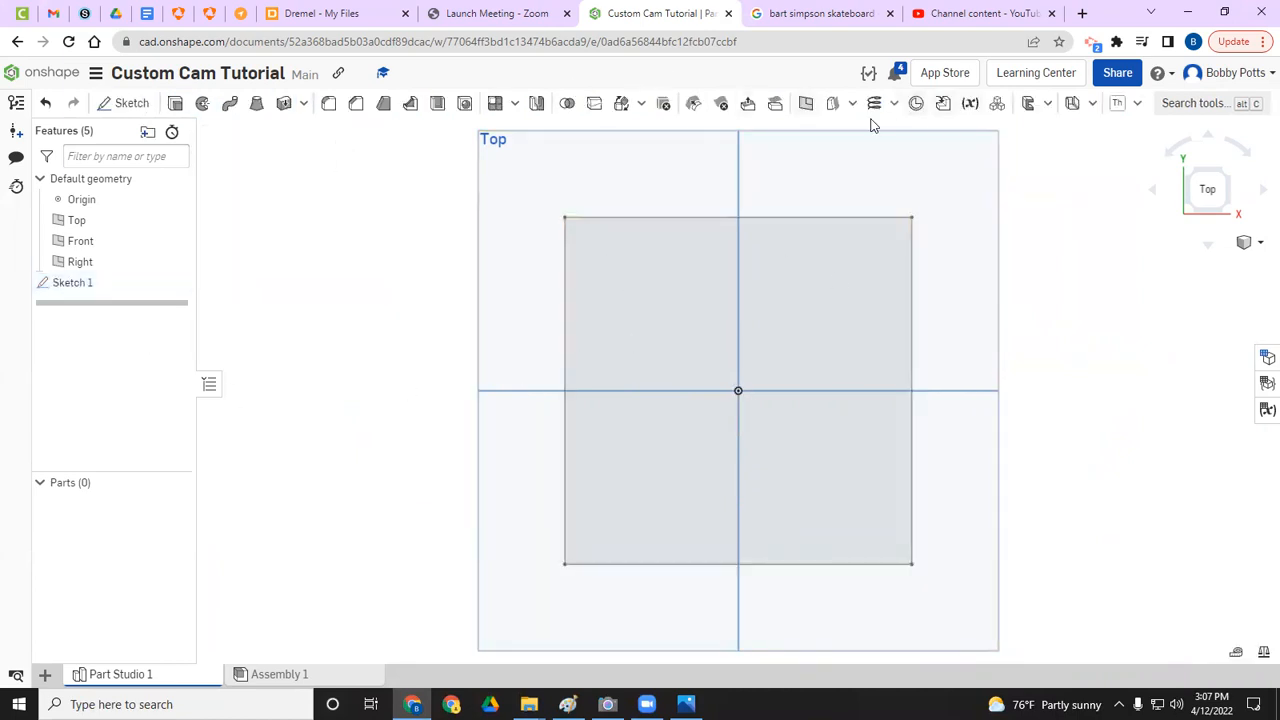
# Step: Start a second sketch on the square's face and import the Cam Tutorial PNG image from the Downloads folder
pyautogui.click(125, 105)
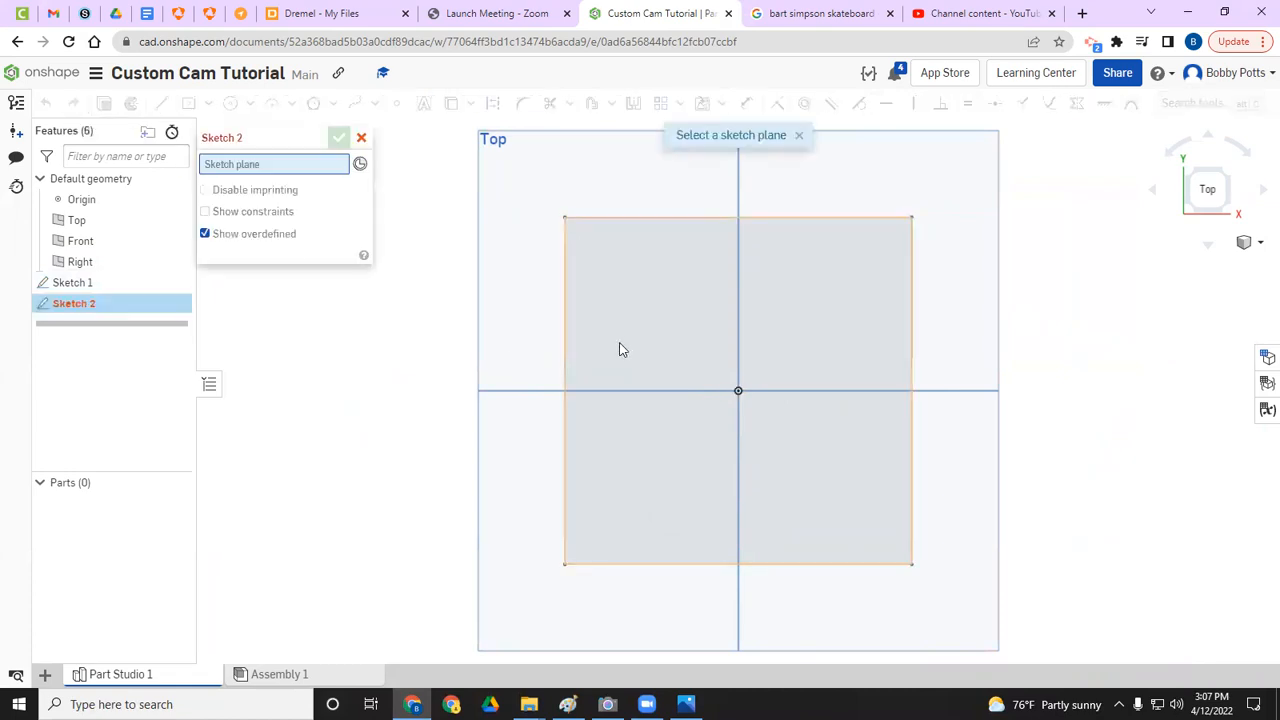
pyautogui.click(627, 337)
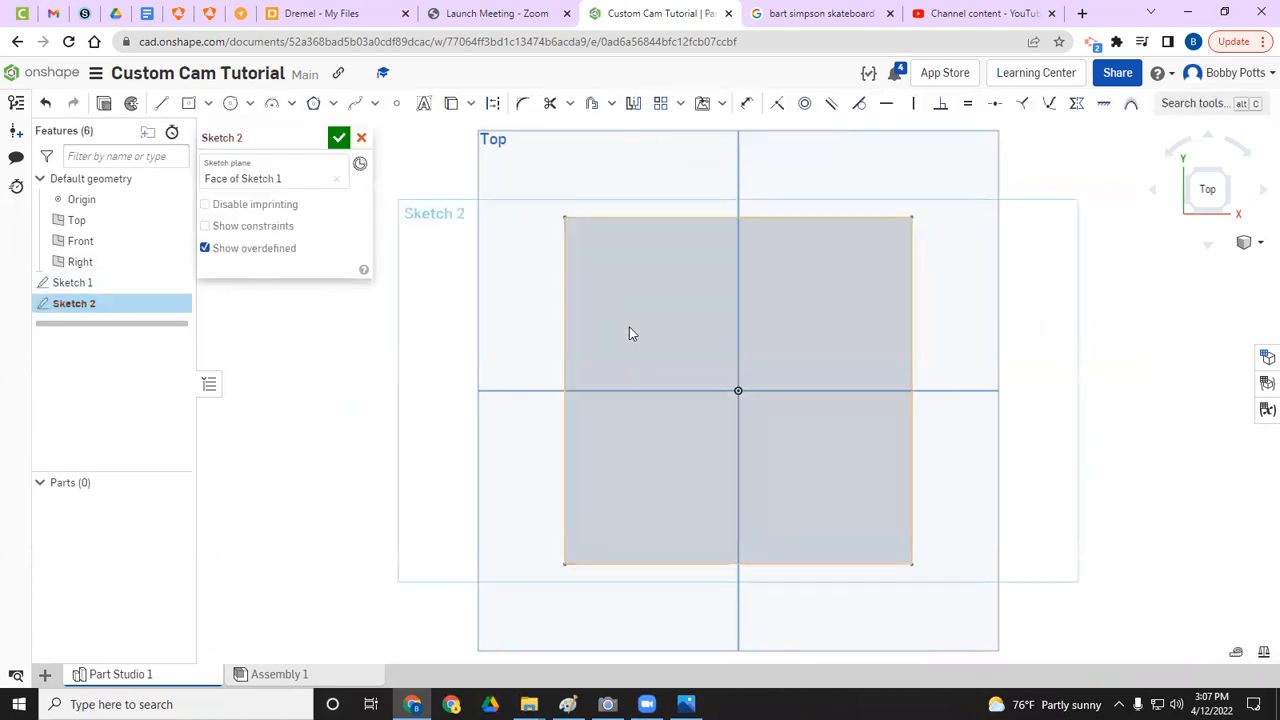
pyautogui.click(721, 105)
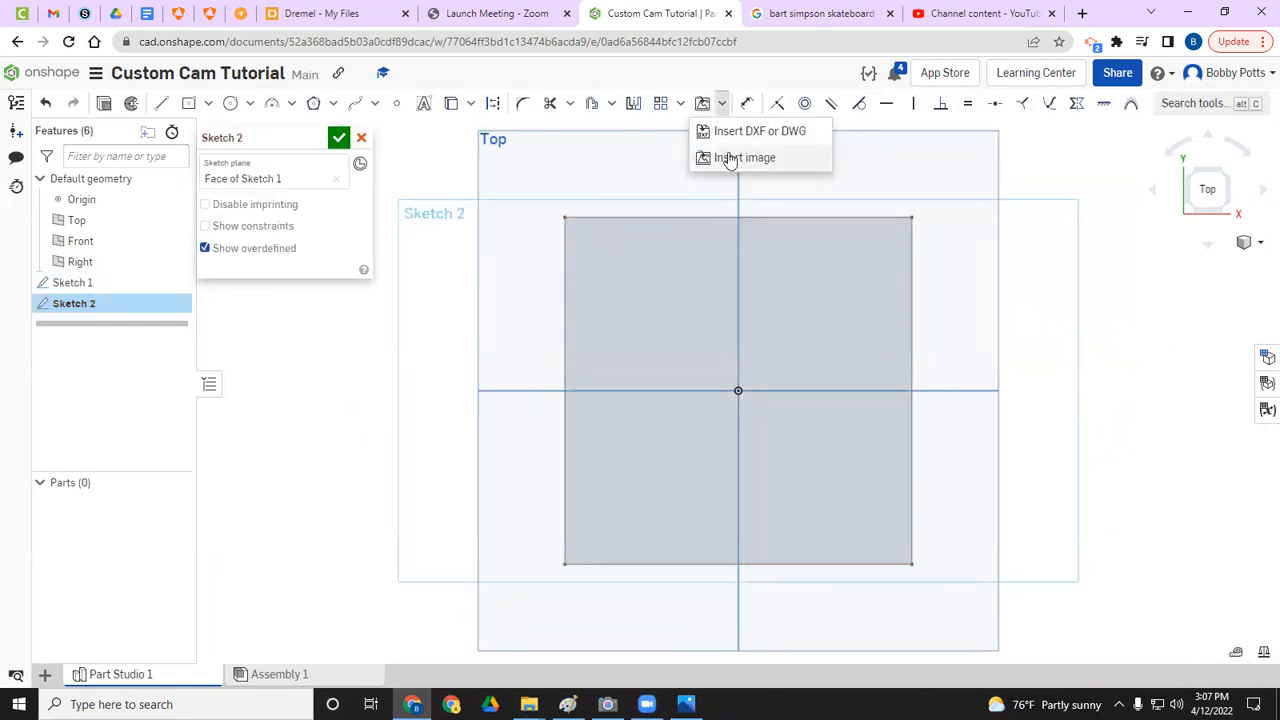
pyautogui.click(730, 158)
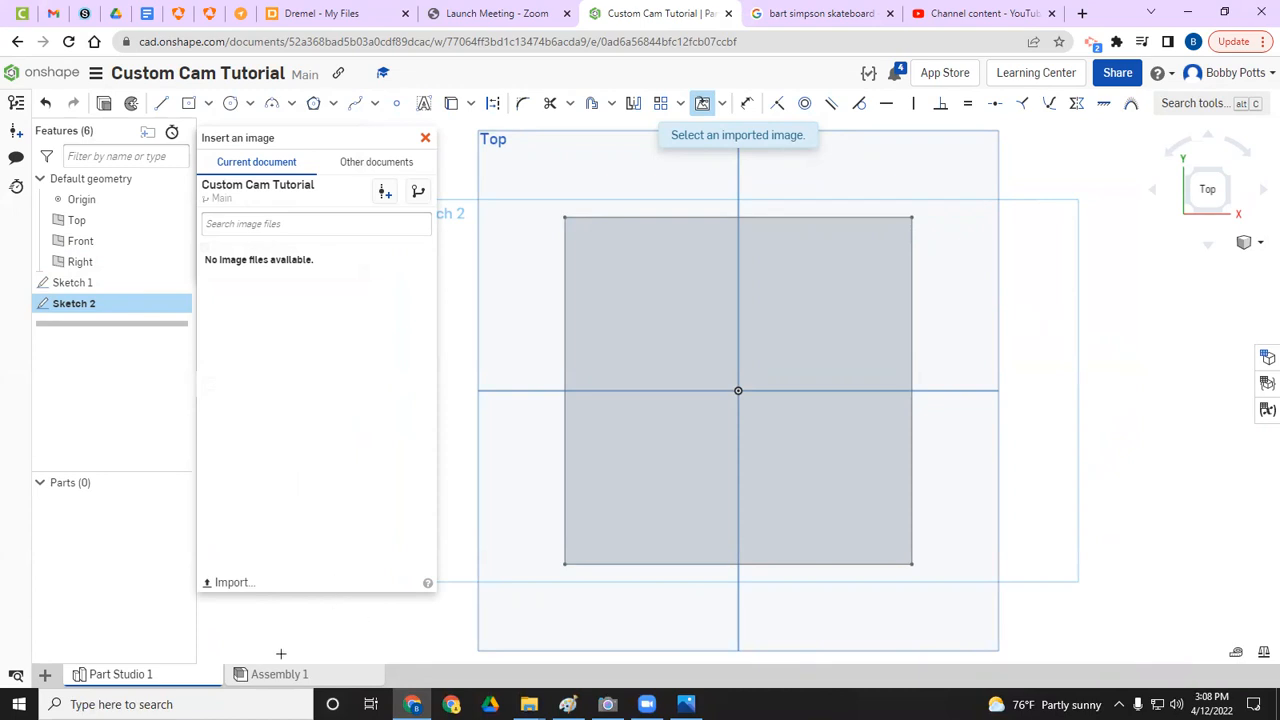
pyautogui.click(231, 583)
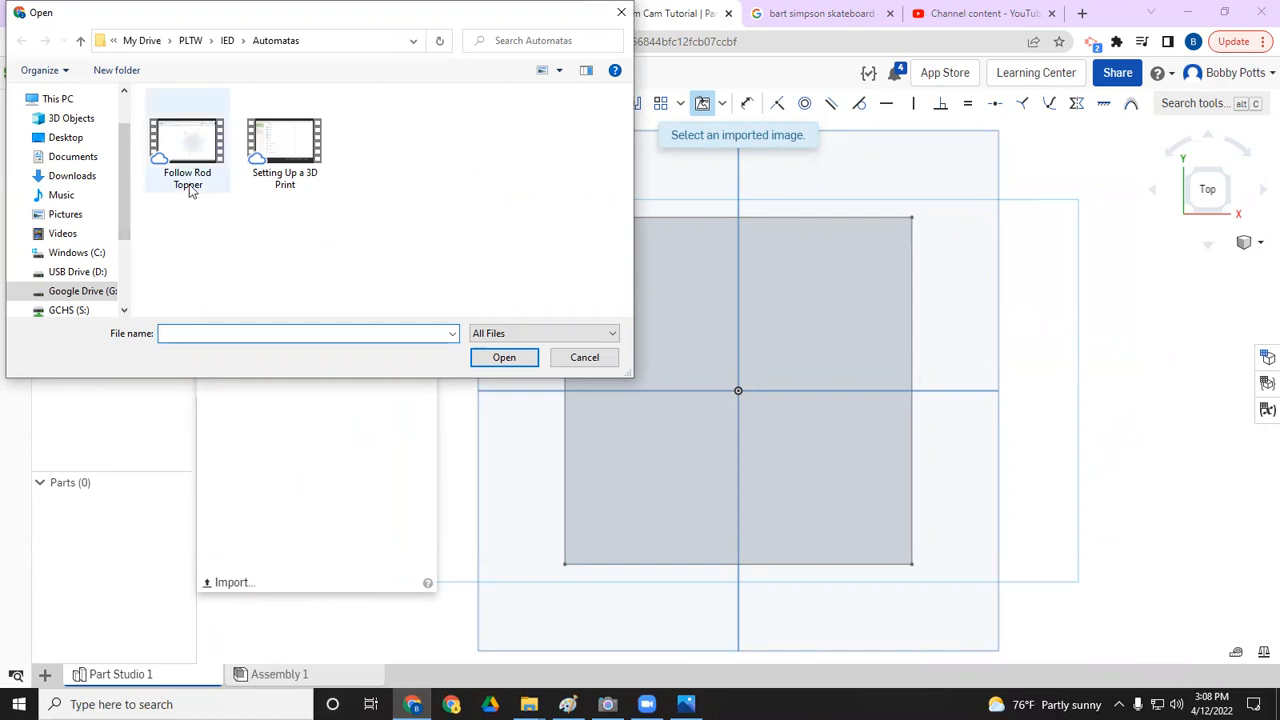
pyautogui.click(70, 177)
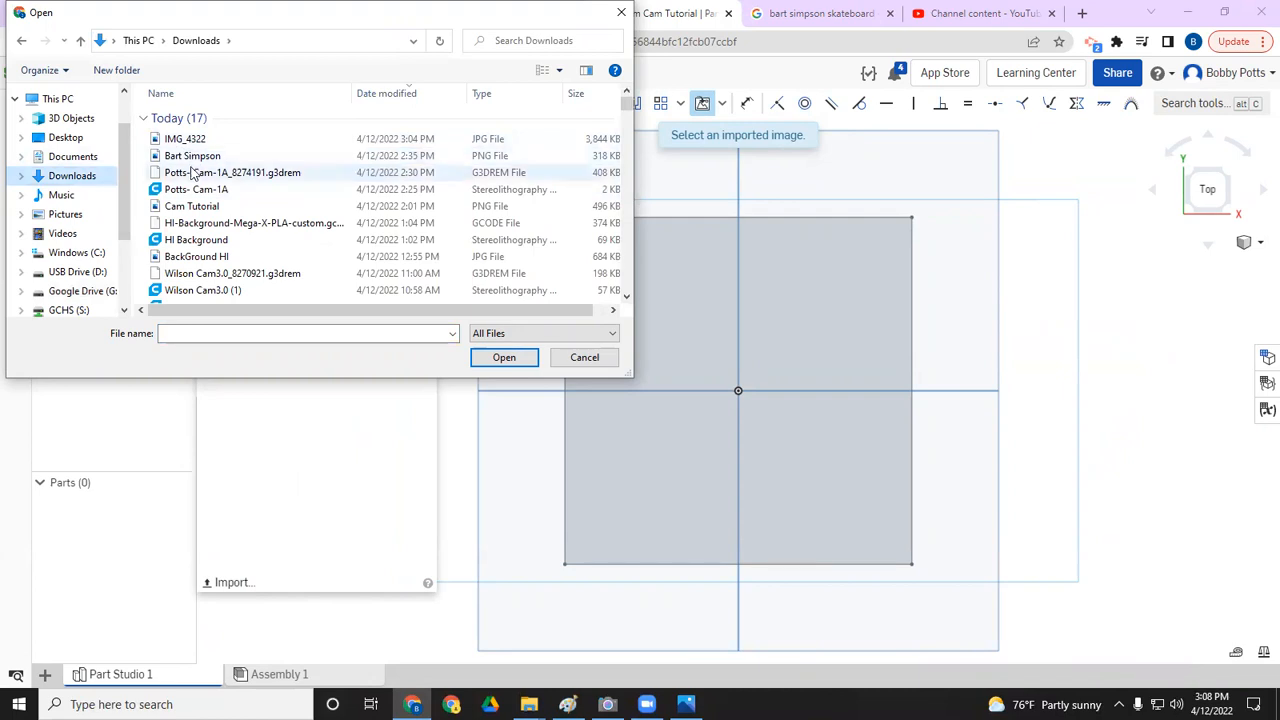
pyautogui.doubleClick(188, 209)
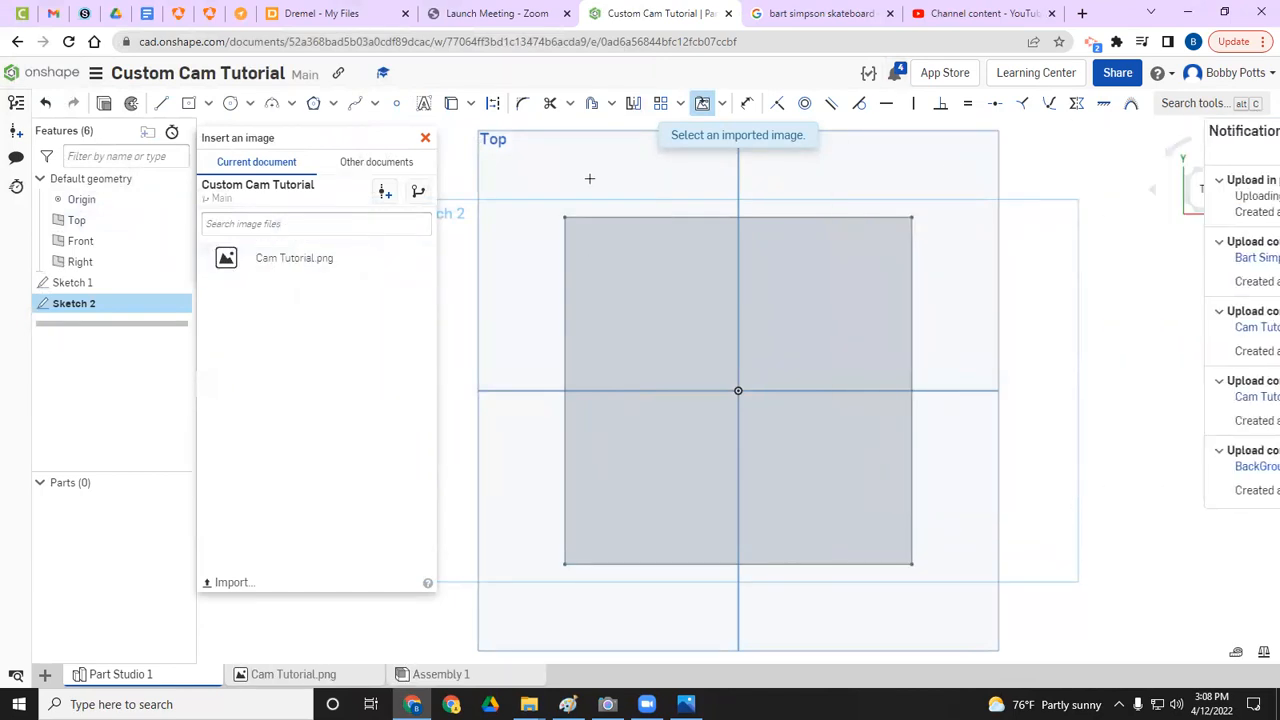
# Step: Place Cam Tutorial.png from the square's lower-left corner up to its top edge and finish the sketch
pyautogui.click(289, 260)
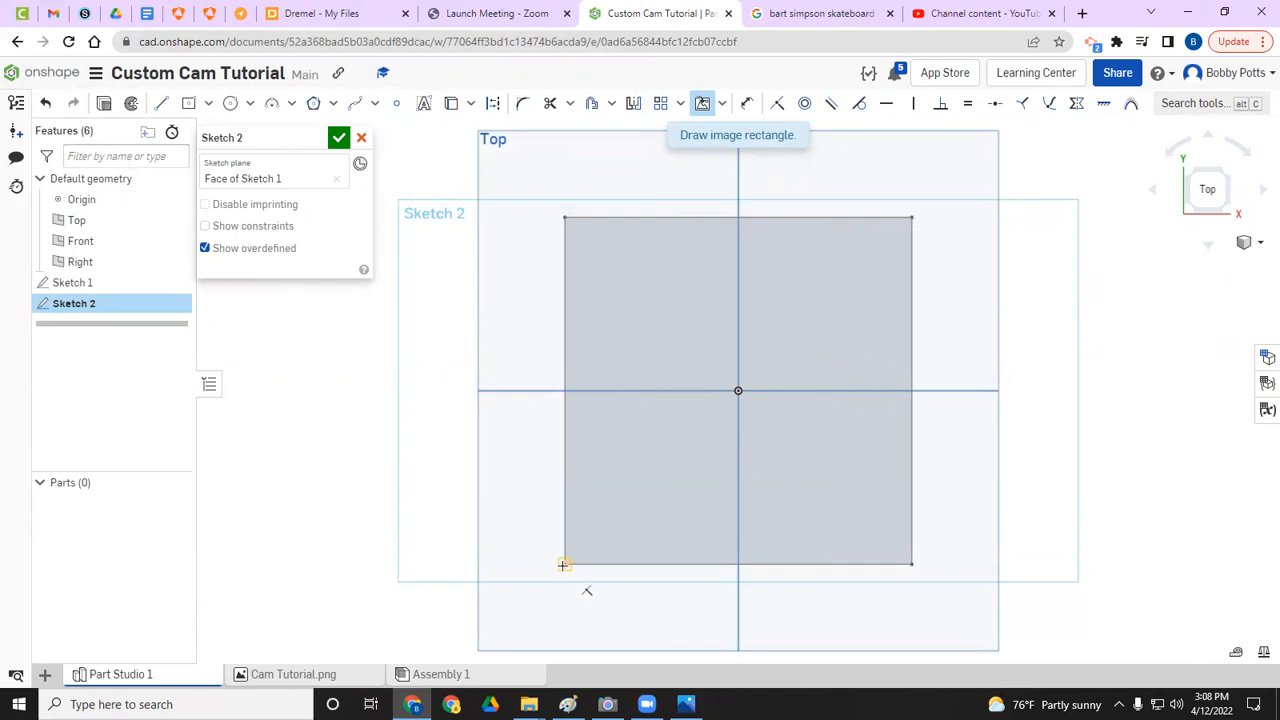
pyautogui.click(563, 565)
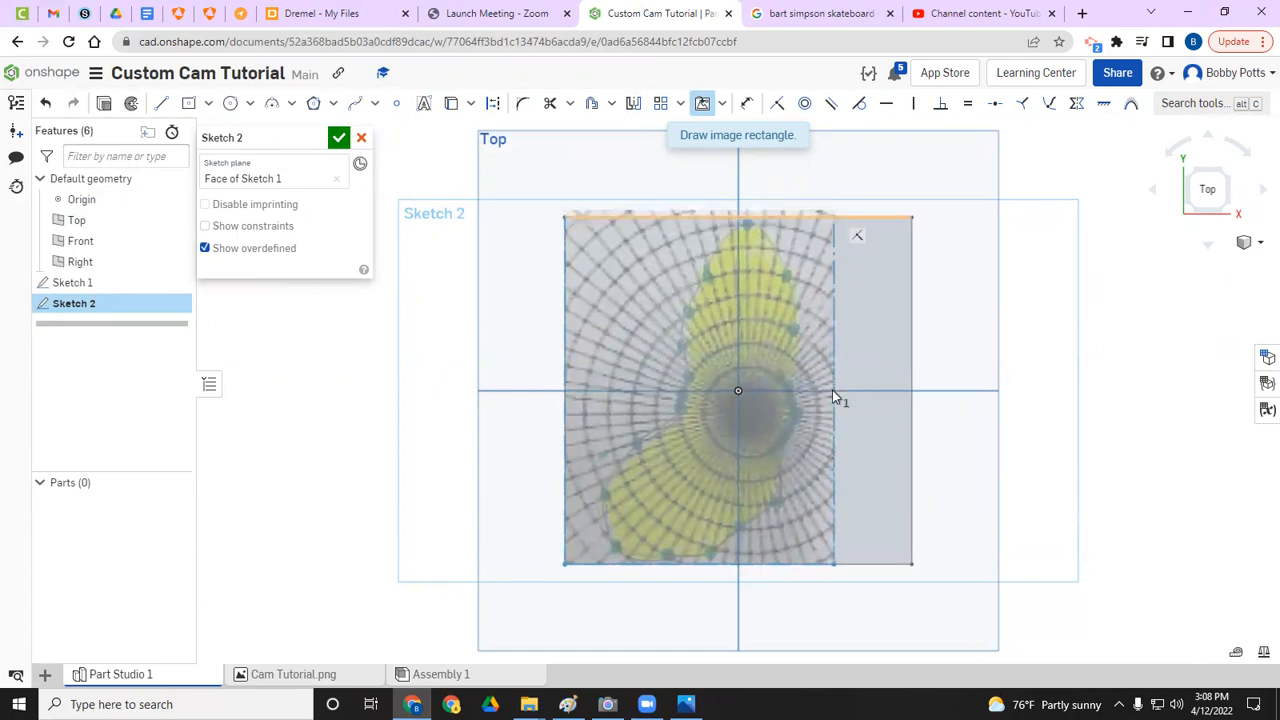
pyautogui.click(832, 390)
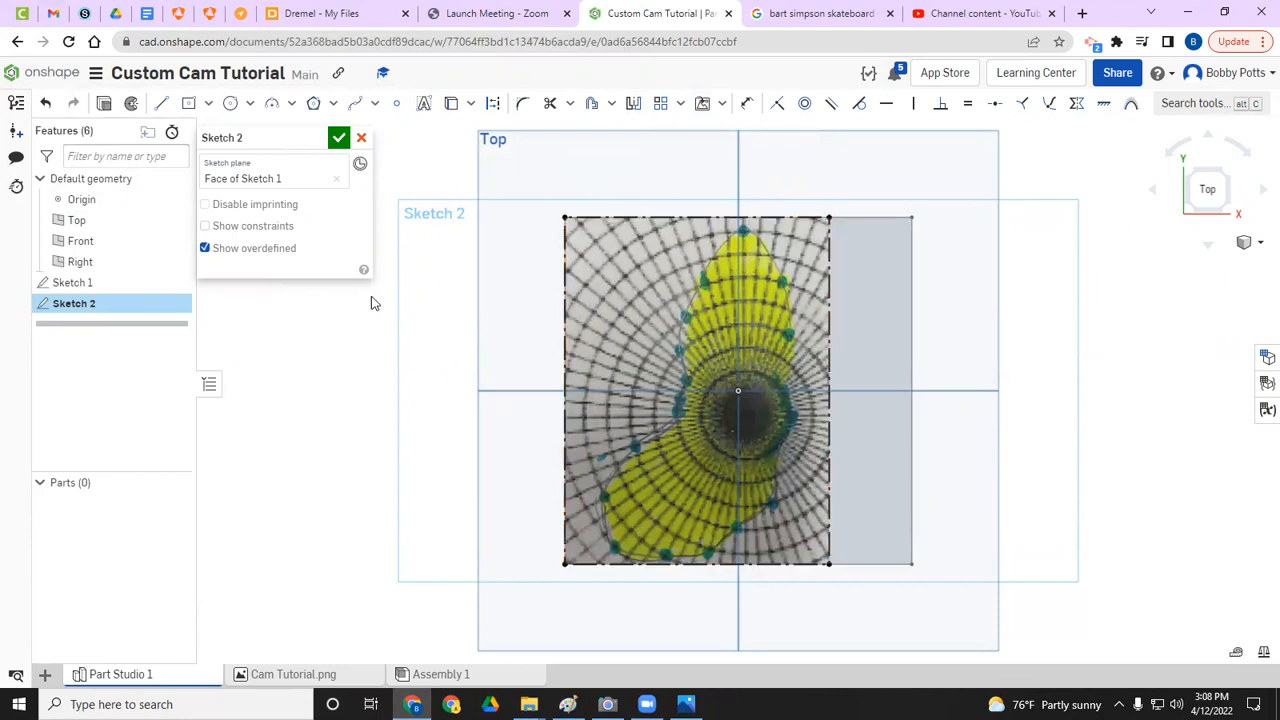
pyautogui.click(339, 140)
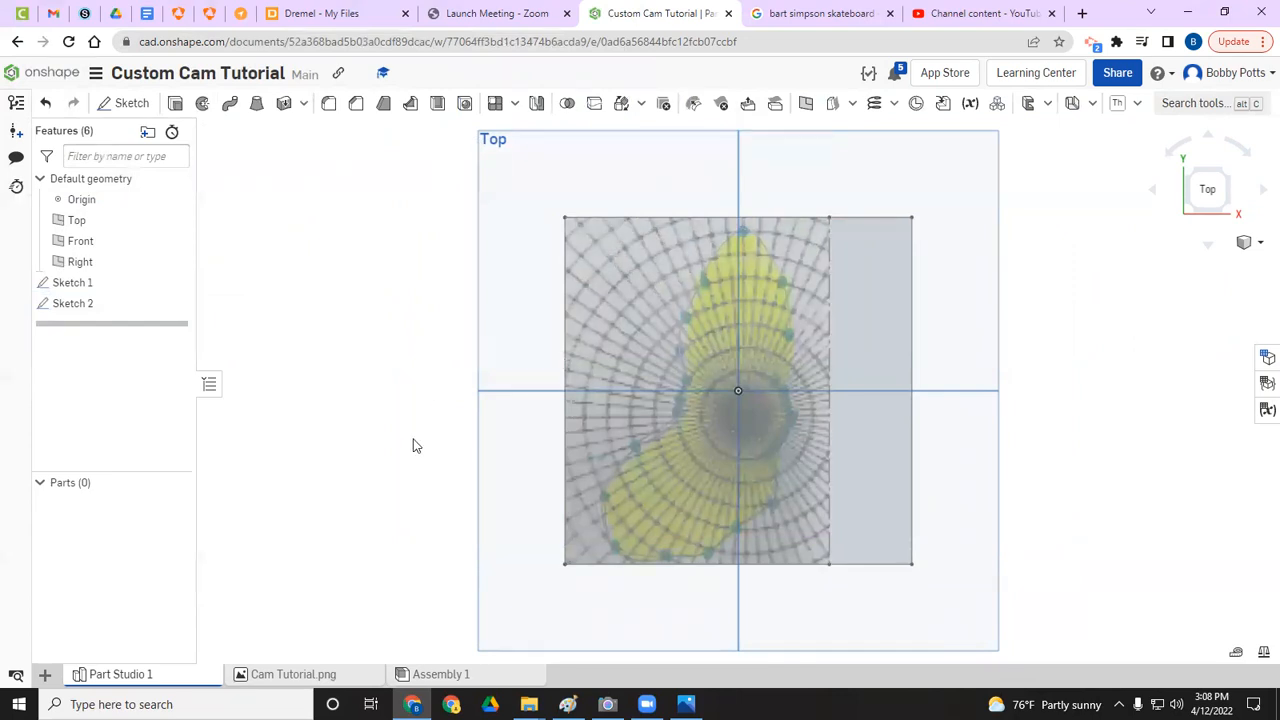
# Step: Start a third sketch on the square's face and trace the yellow cam outline with a closed spline
pyautogui.click(128, 106)
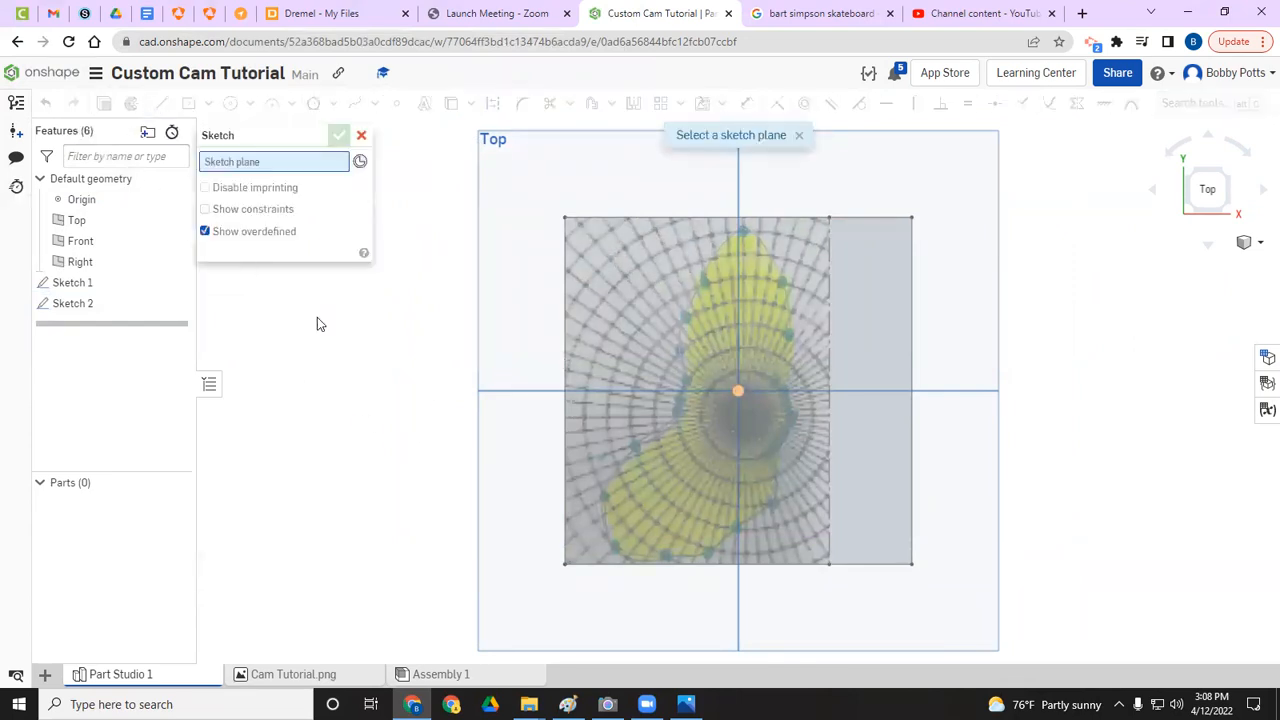
pyautogui.click(624, 307)
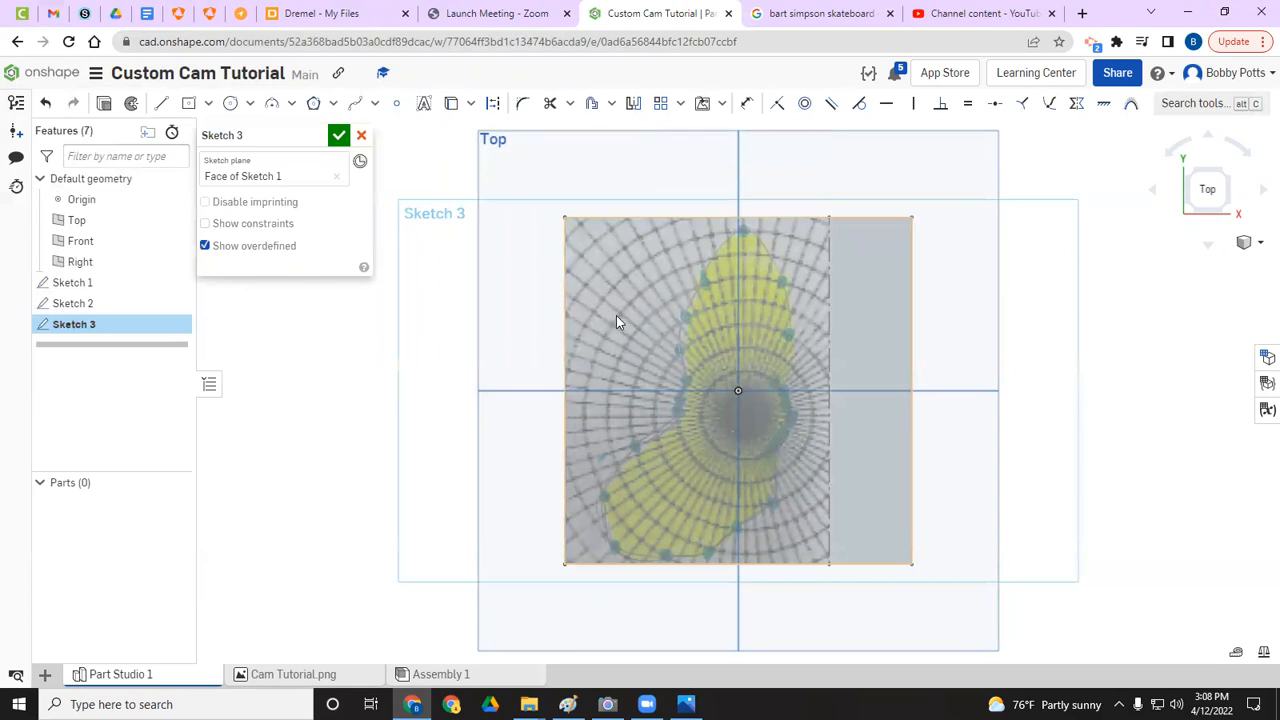
pyautogui.click(353, 106)
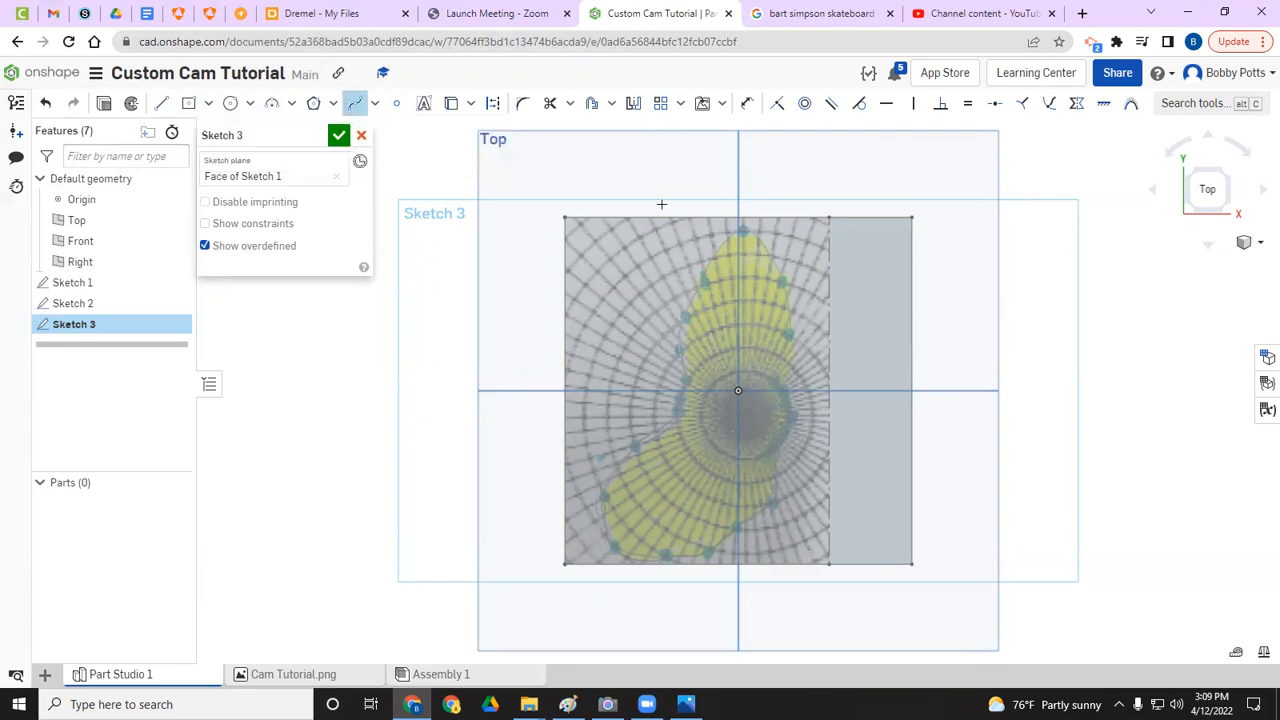
pyautogui.scroll(3, 743, 230)
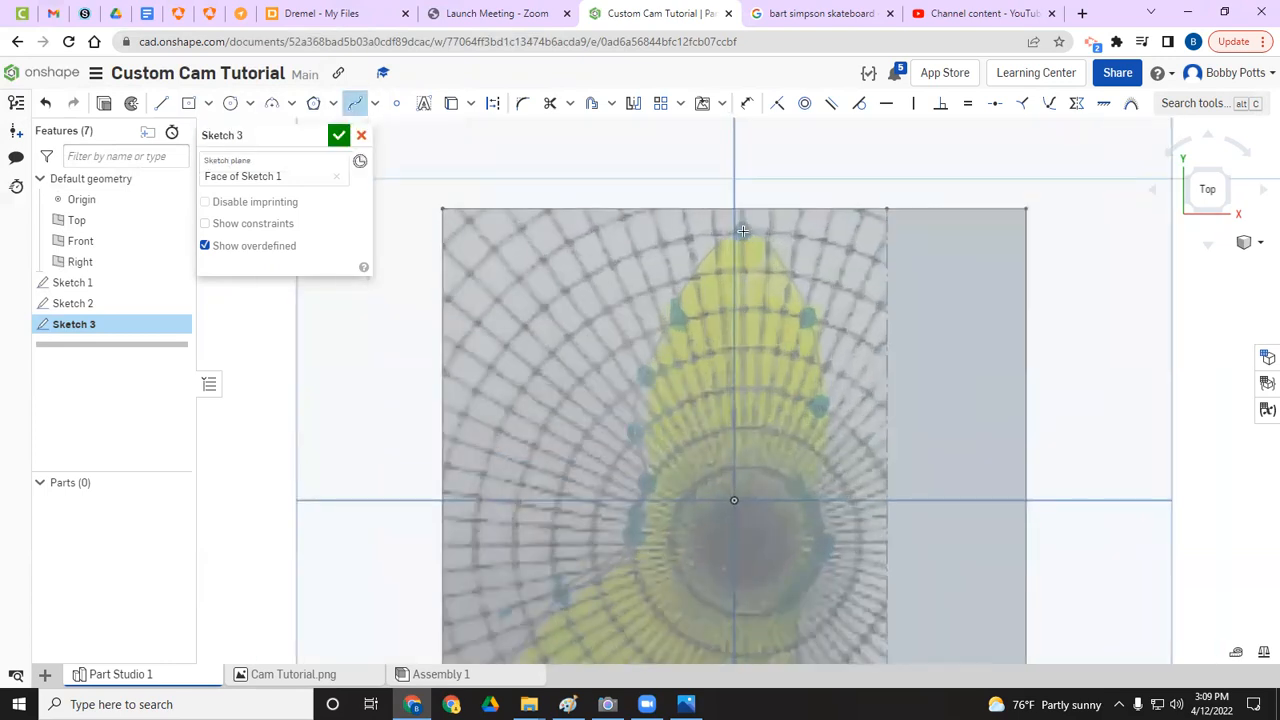
pyautogui.click(741, 231)
pyautogui.click(646, 374)
pyautogui.click(633, 432)
pyautogui.click(646, 476)
pyautogui.click(631, 530)
pyautogui.moveTo(556, 597); pyautogui.dragTo(594, 198, button='middle')
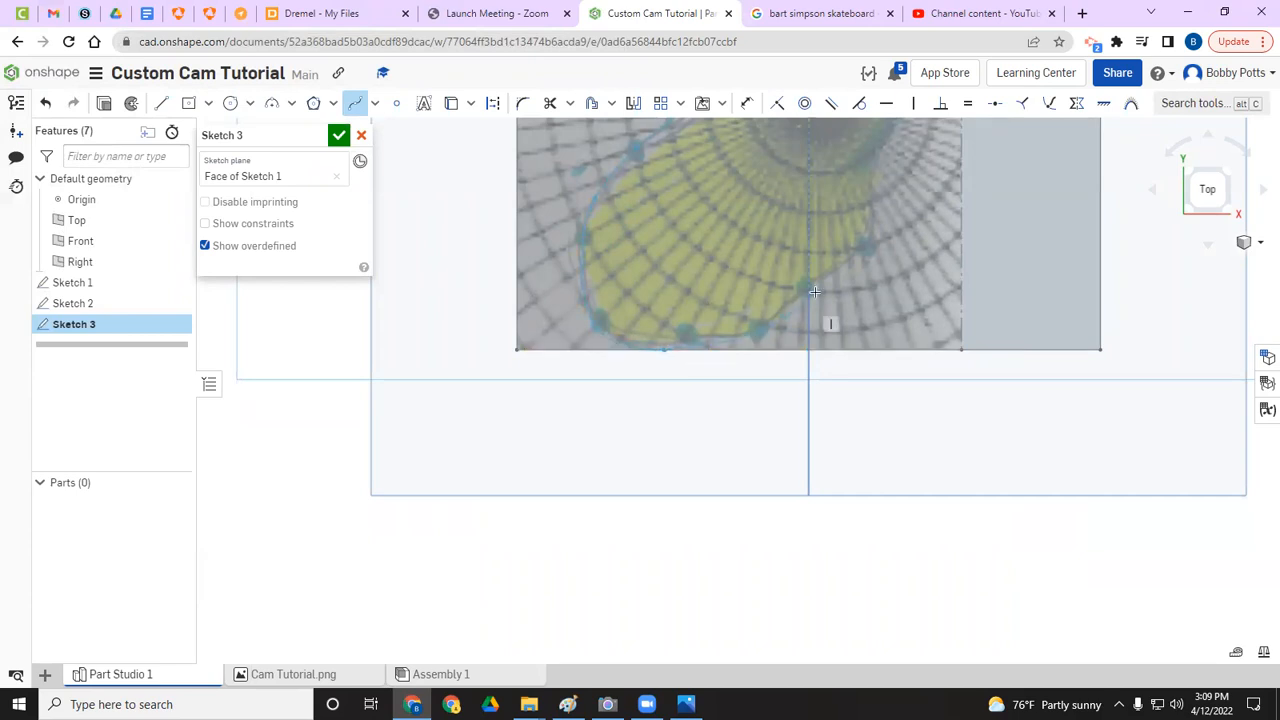
pyautogui.moveTo(878, 195); pyautogui.dragTo(757, 343, button='middle')
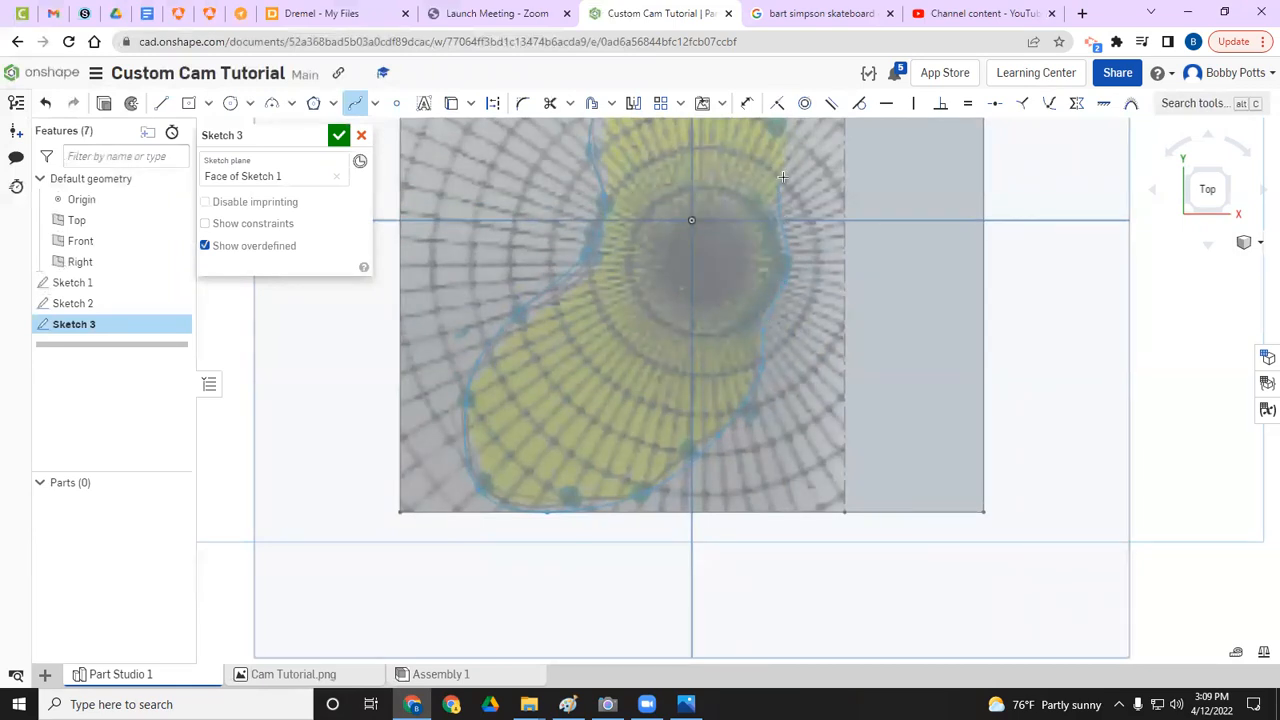
pyautogui.moveTo(789, 164); pyautogui.dragTo(765, 350, button='middle')
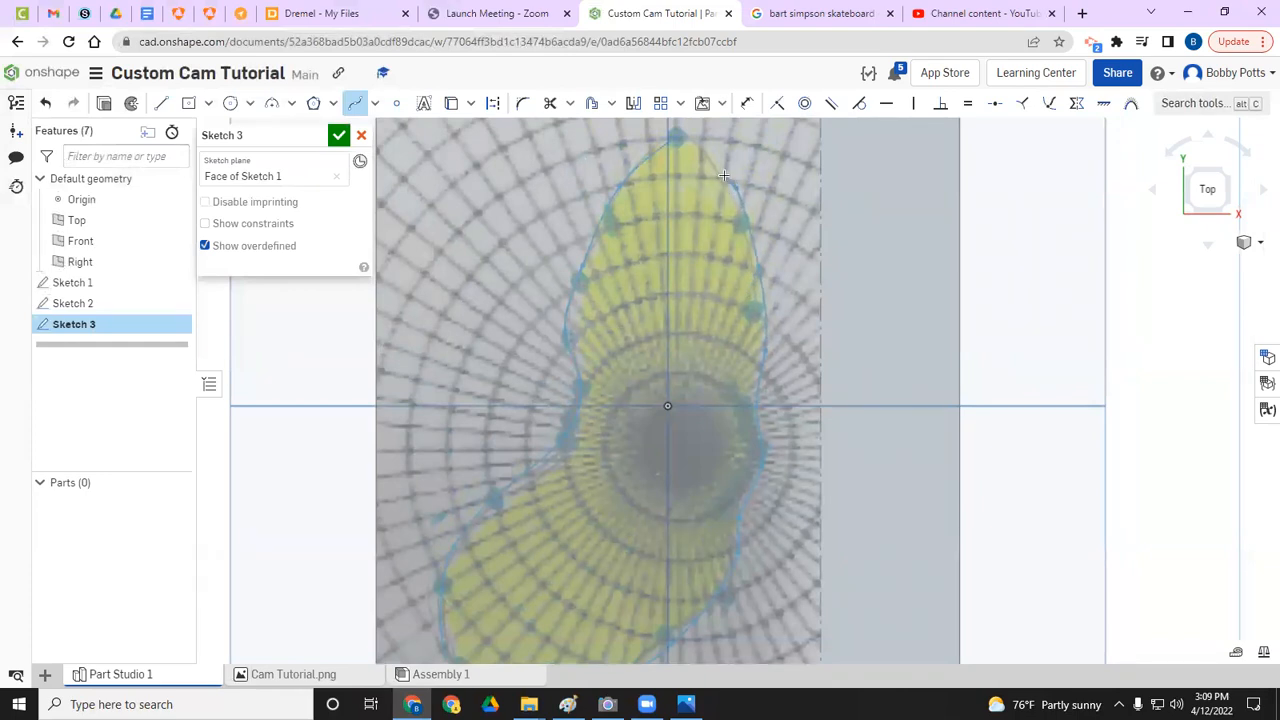
pyautogui.click(678, 138)
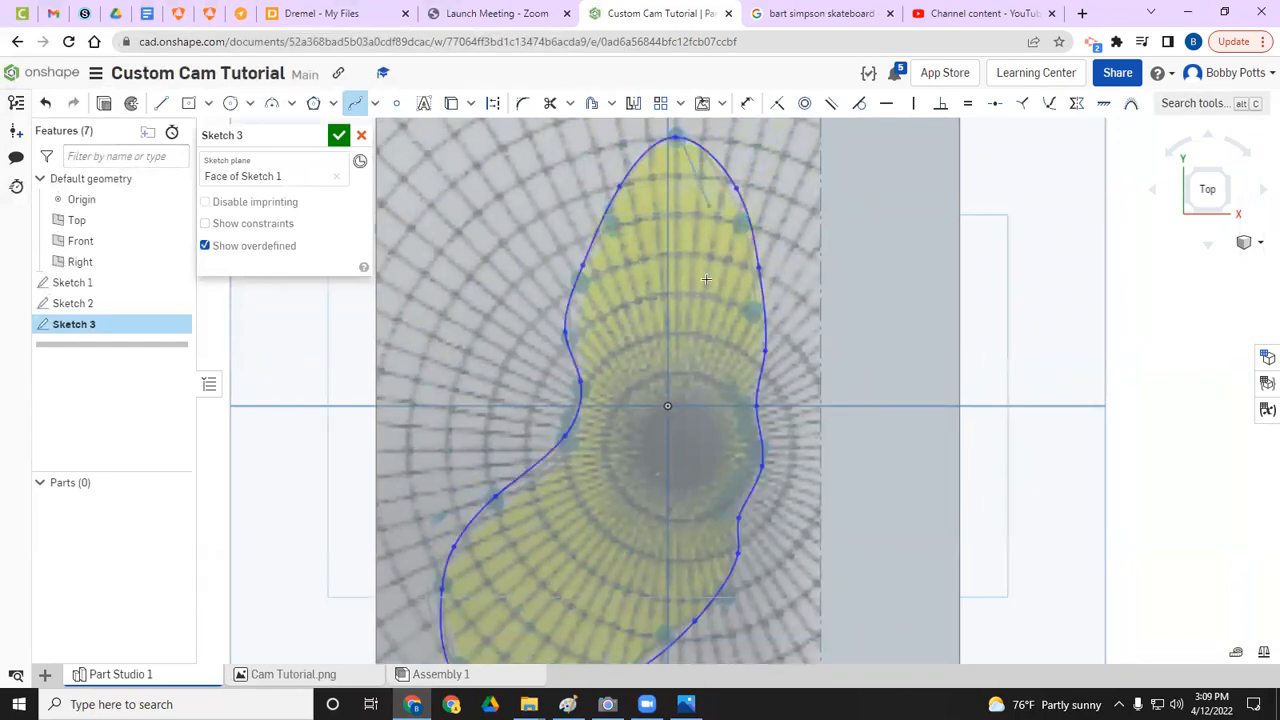
pyautogui.press('Escape')
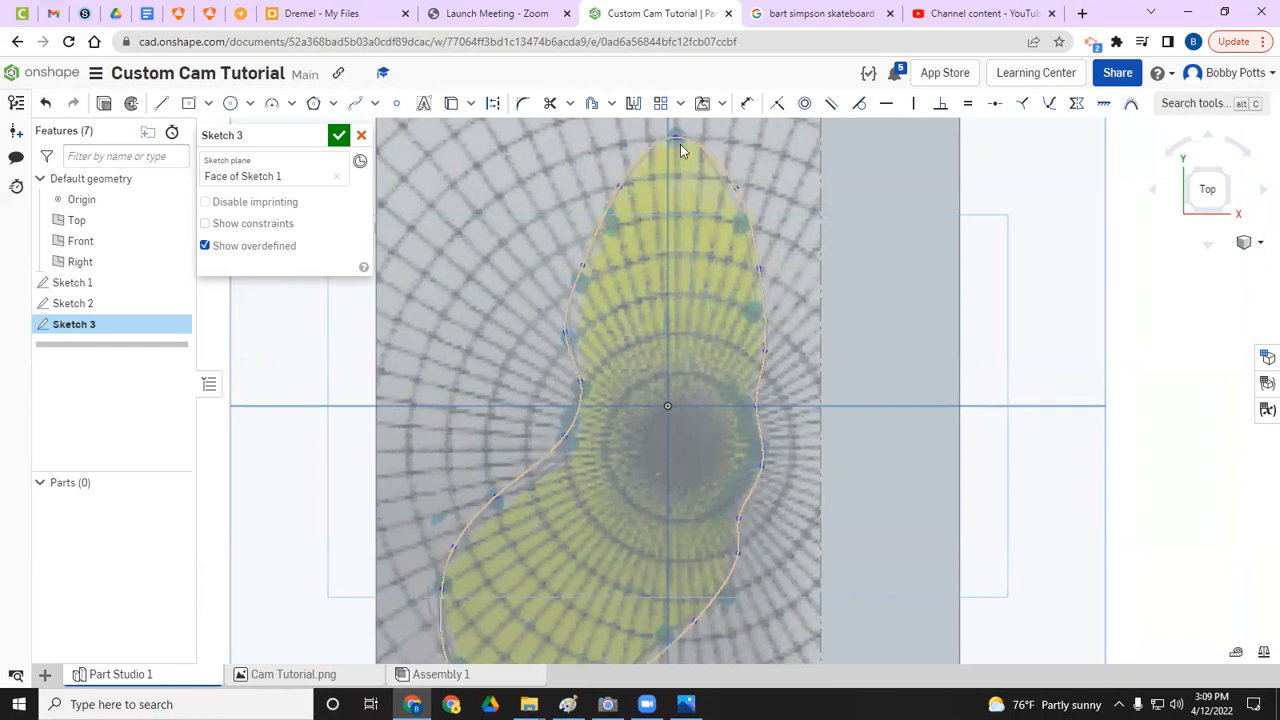
# Step: Place a sketch point at the center of the polar grid in the cam image
pyautogui.scroll(-3, 690, 551)
pyautogui.scroll(2, 690, 551)
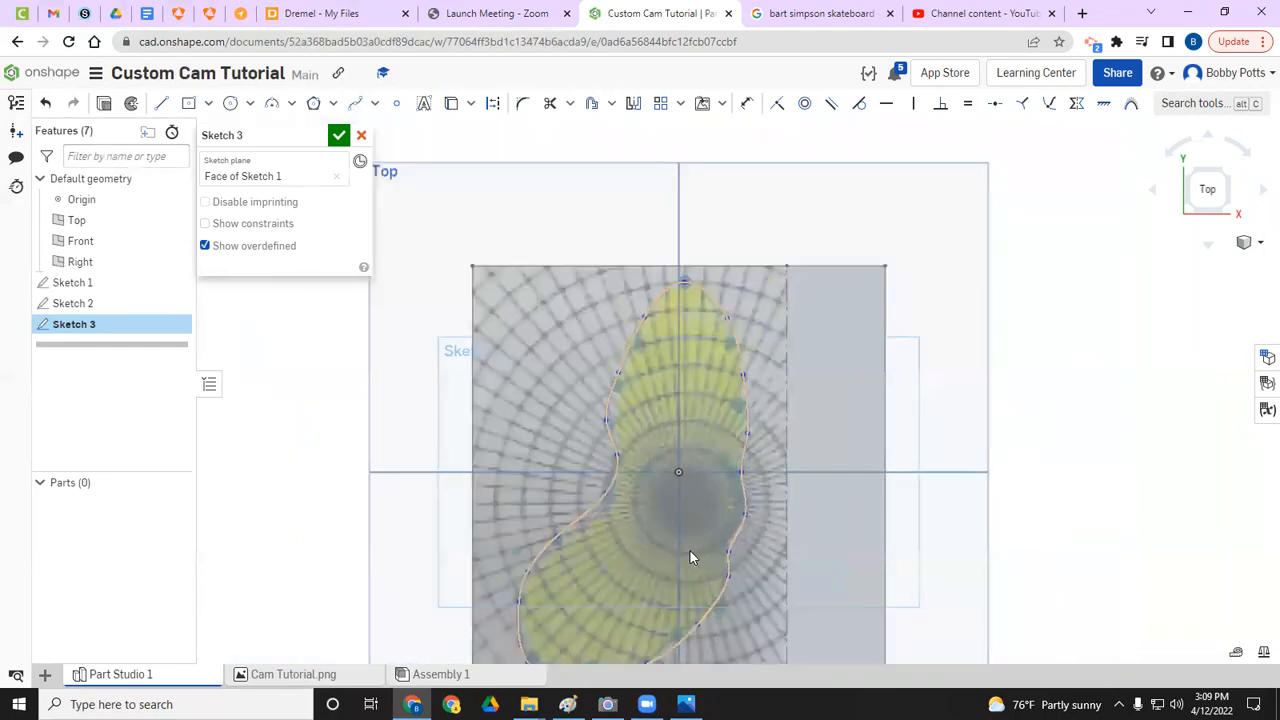
pyautogui.click(396, 103)
pyautogui.scroll(3, 668, 494)
pyautogui.scroll(5, 760, 493)
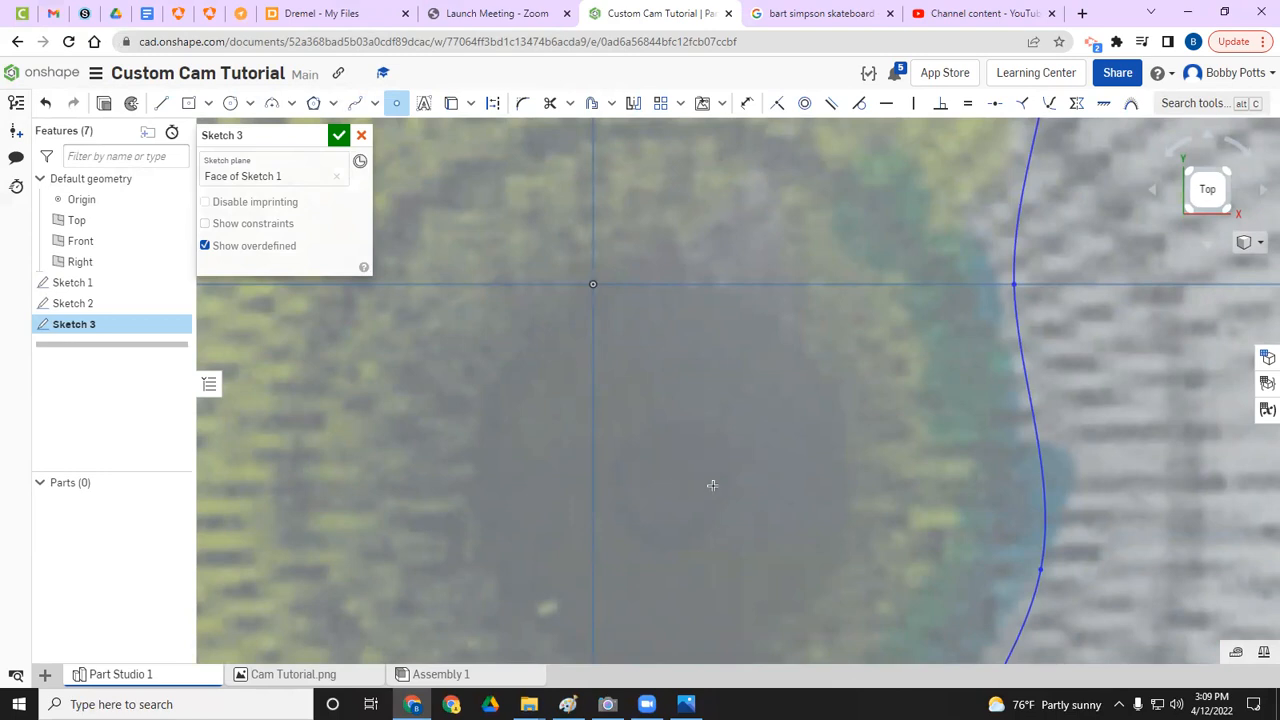
pyautogui.scroll(-6, 716, 493)
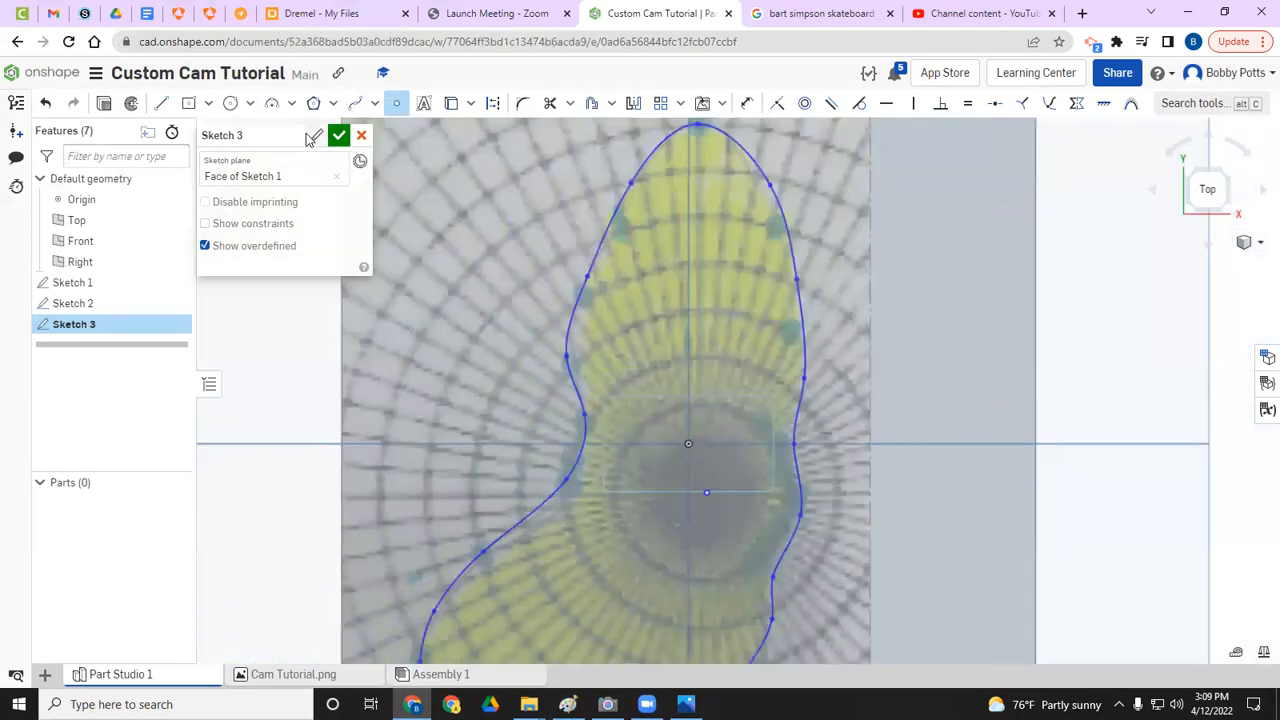
# Step: Draw a center point circle of diameter 0.262 on the grid's center point and finish the sketch
pyautogui.click(230, 103)
pyautogui.click(707, 492)
pyautogui.click(727, 471)
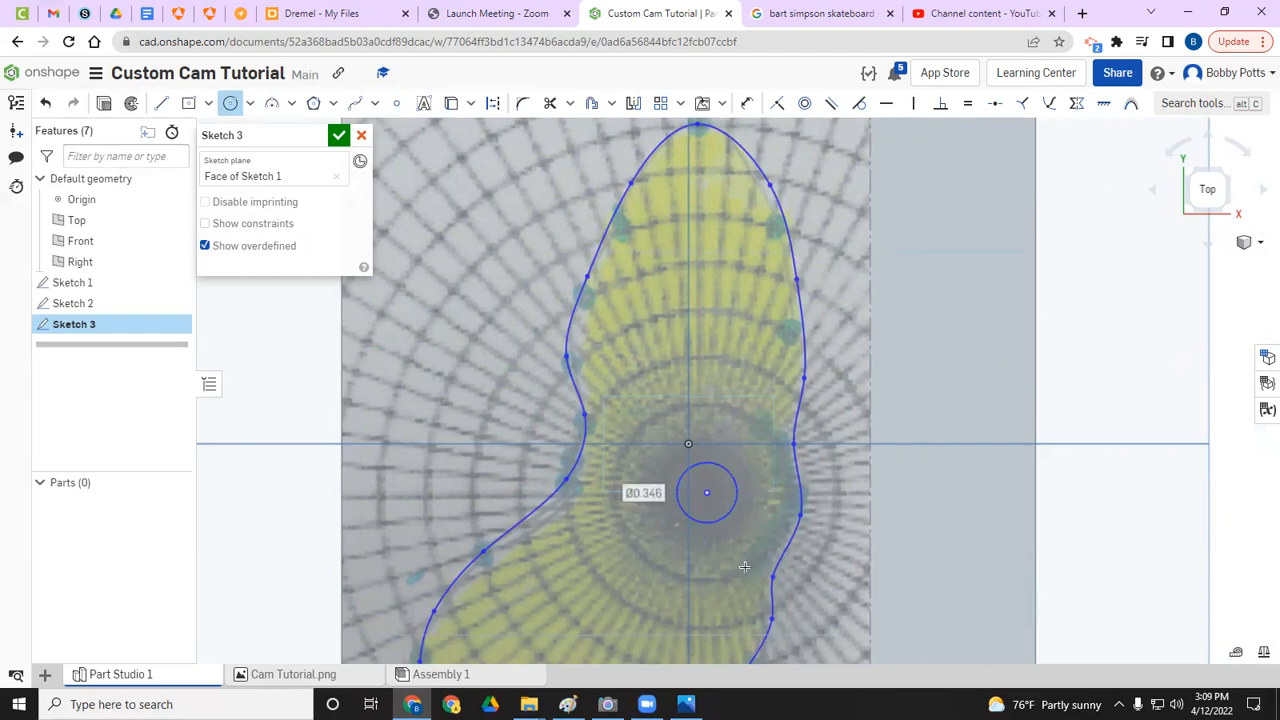
pyautogui.write('0.262')
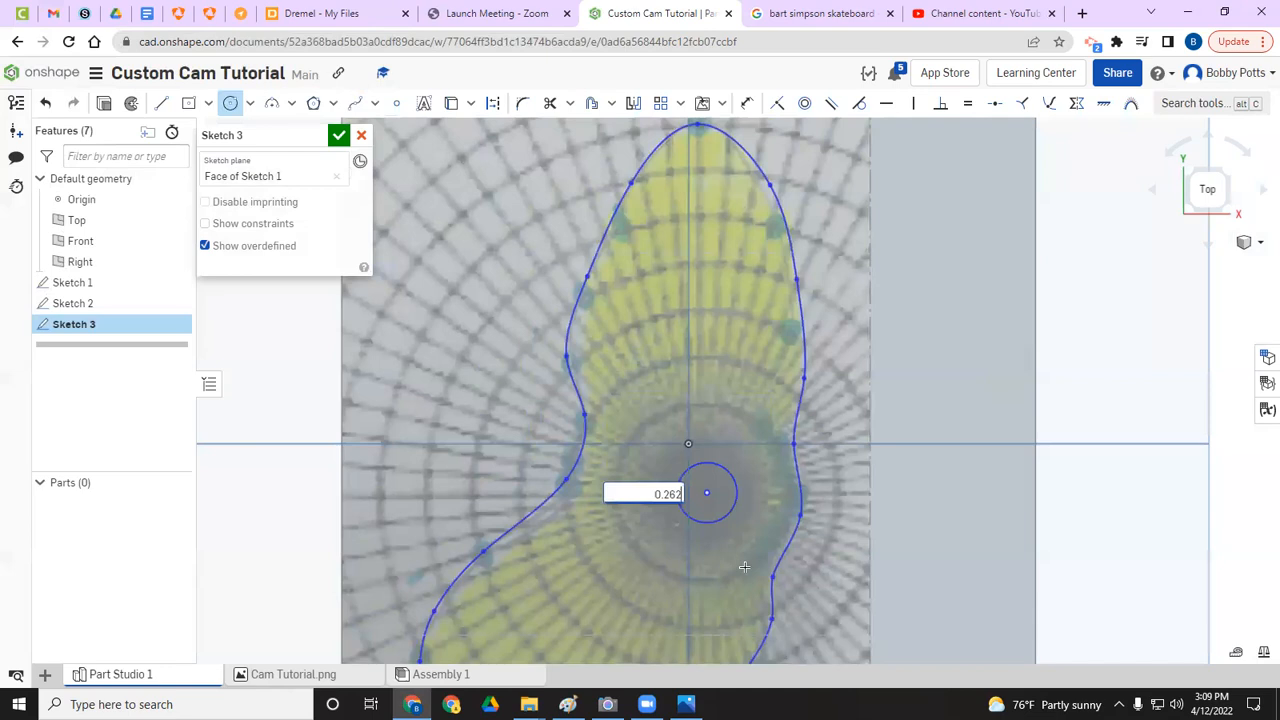
pyautogui.click(341, 136)
# Step: Hide Sketch 1 with the square and Sketch 2 with the reference image
pyautogui.scroll(-5, 620, 390)
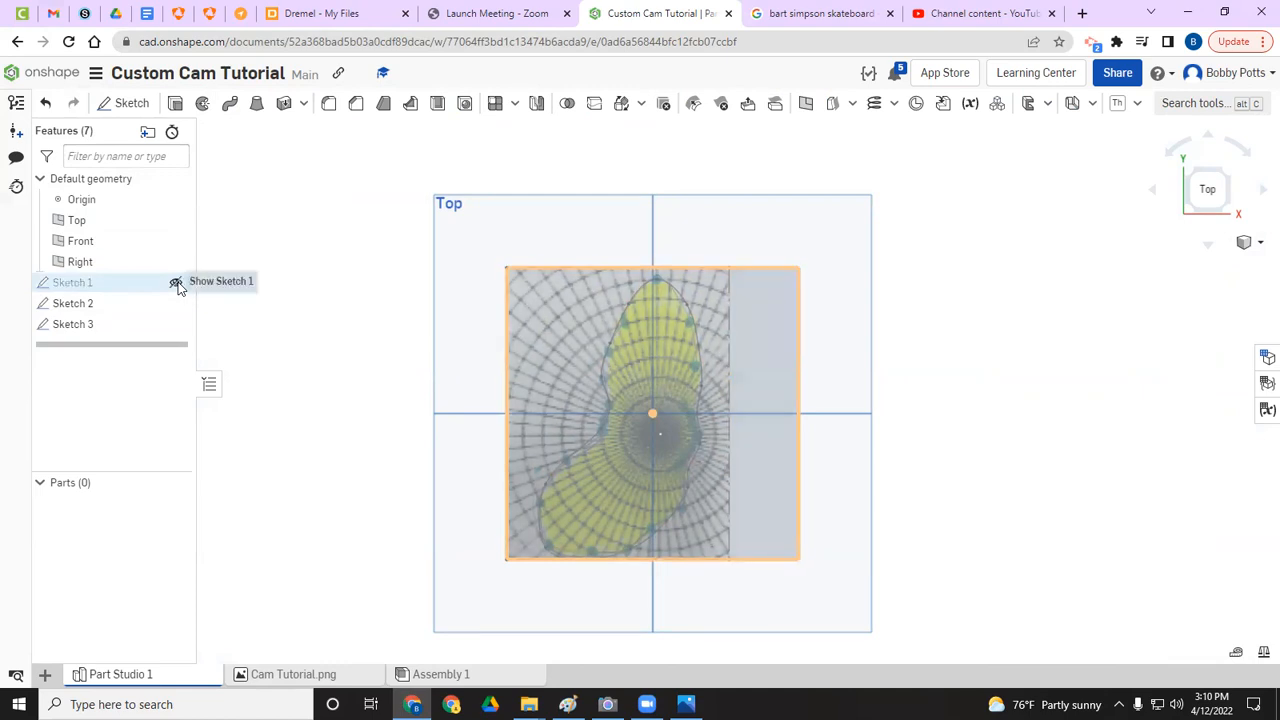
pyautogui.click(176, 284)
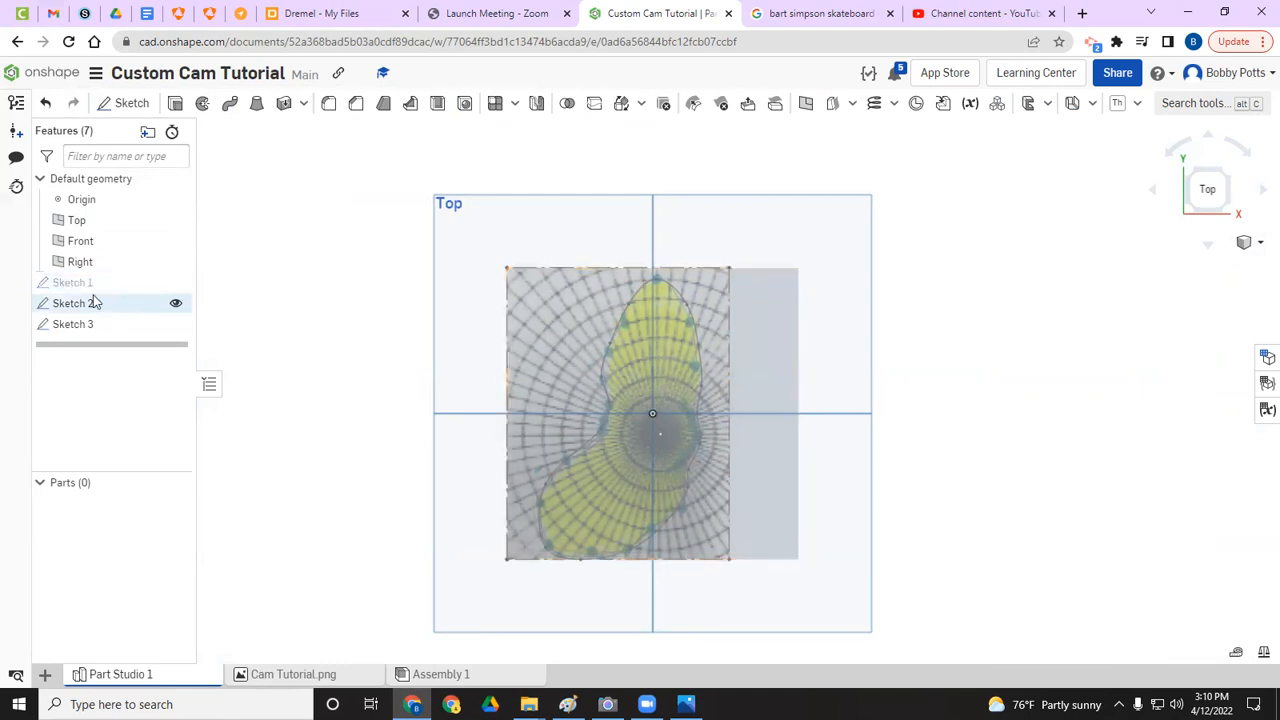
pyautogui.click(176, 303)
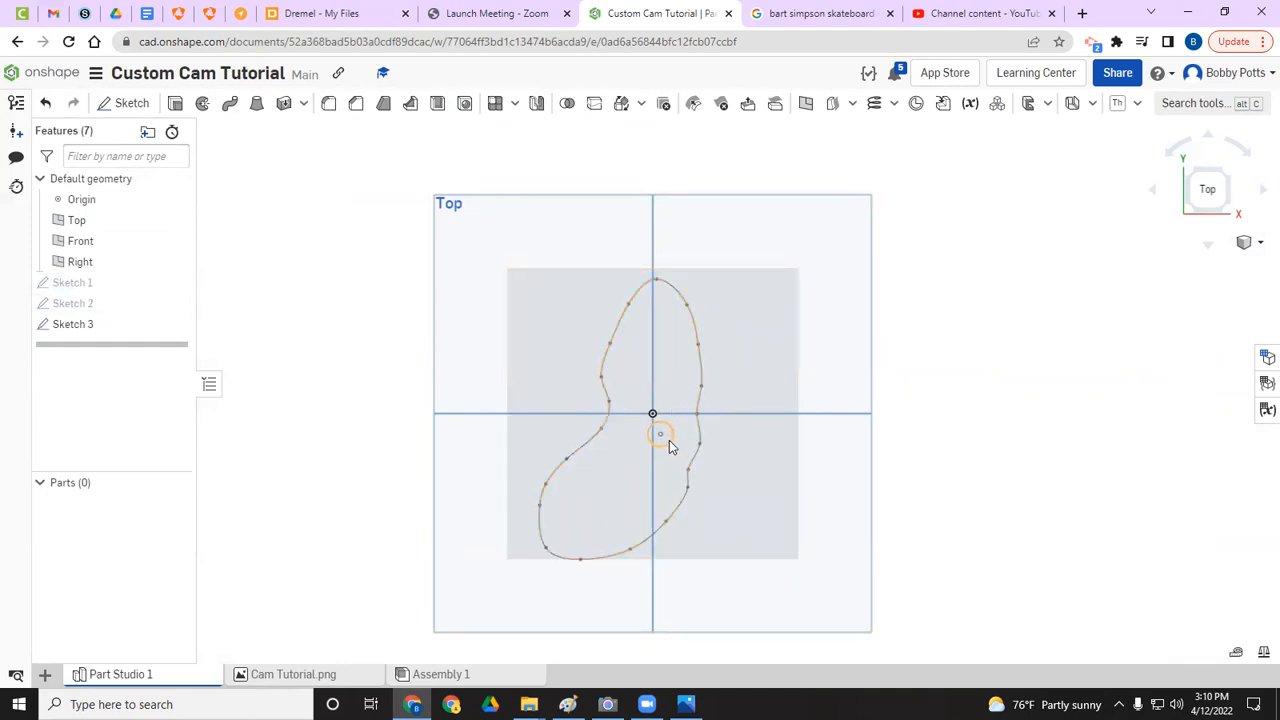
# Step: Edit Sketch 3 and smooth the cam outline's right side by nudging the spline points beside and below the origin outward
pyautogui.scroll(3, 698, 442)
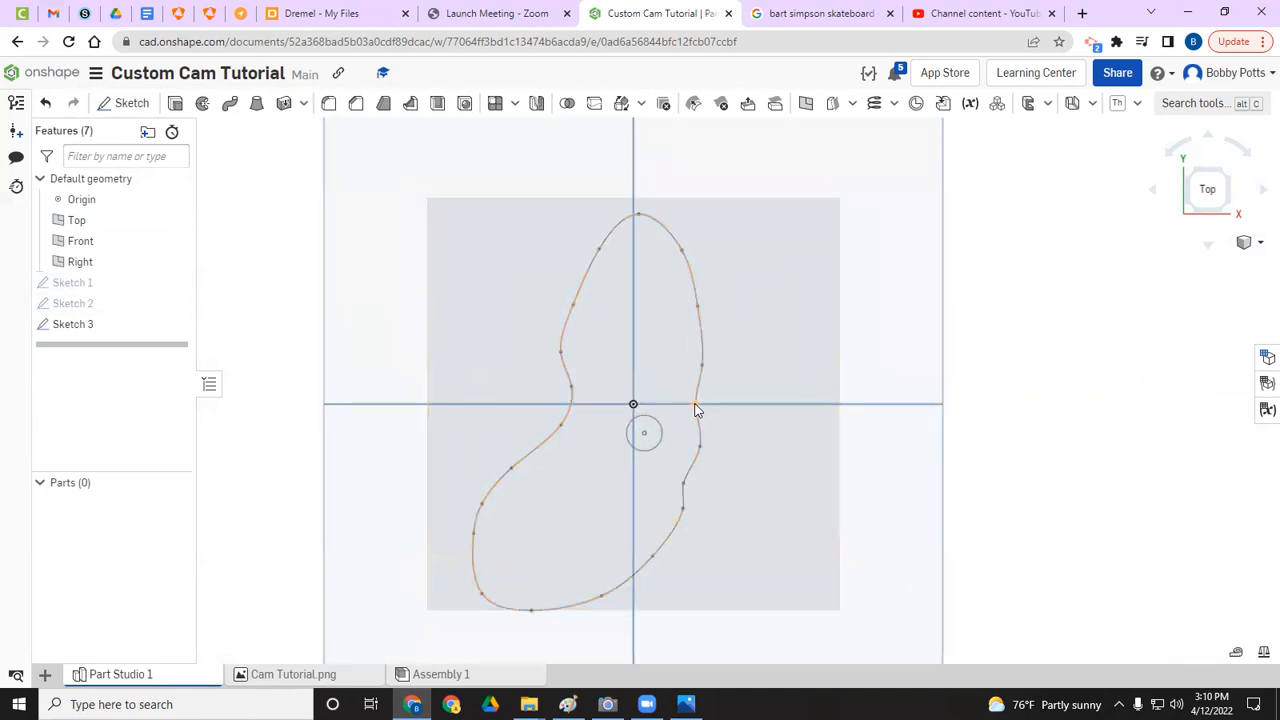
pyautogui.doubleClick(48, 324)
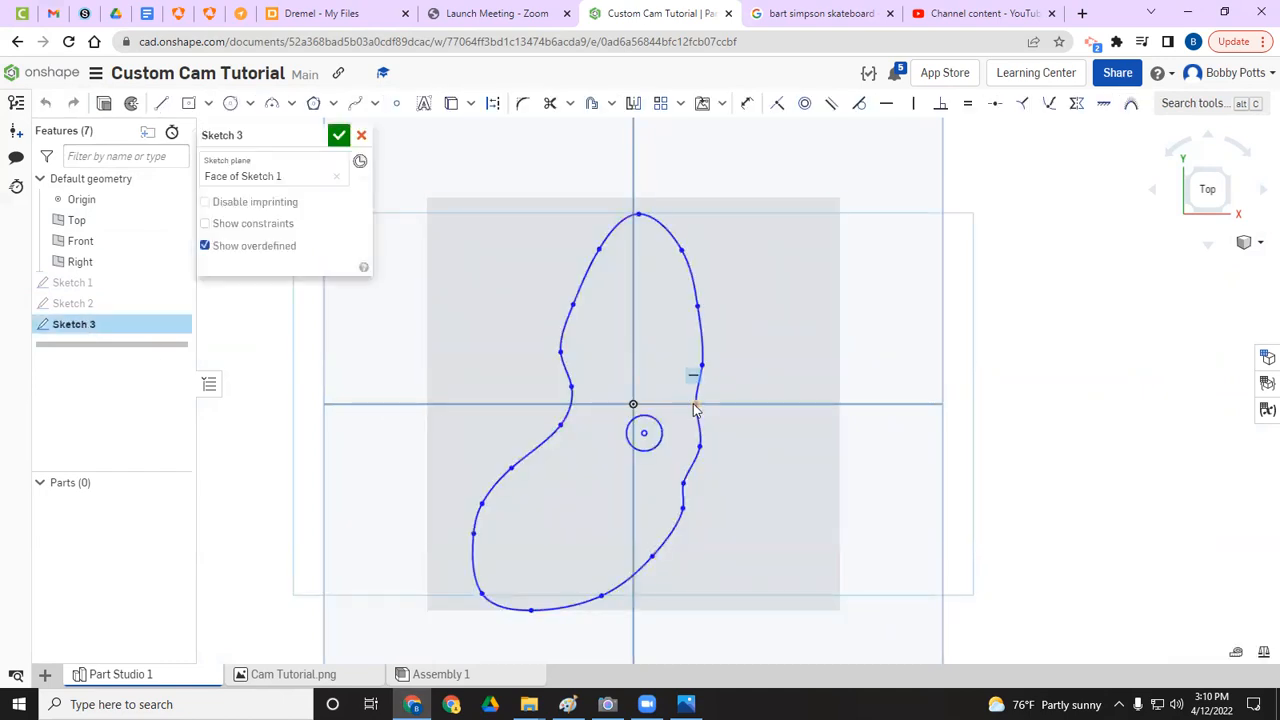
pyautogui.moveTo(697, 404); pyautogui.dragTo(705, 406)
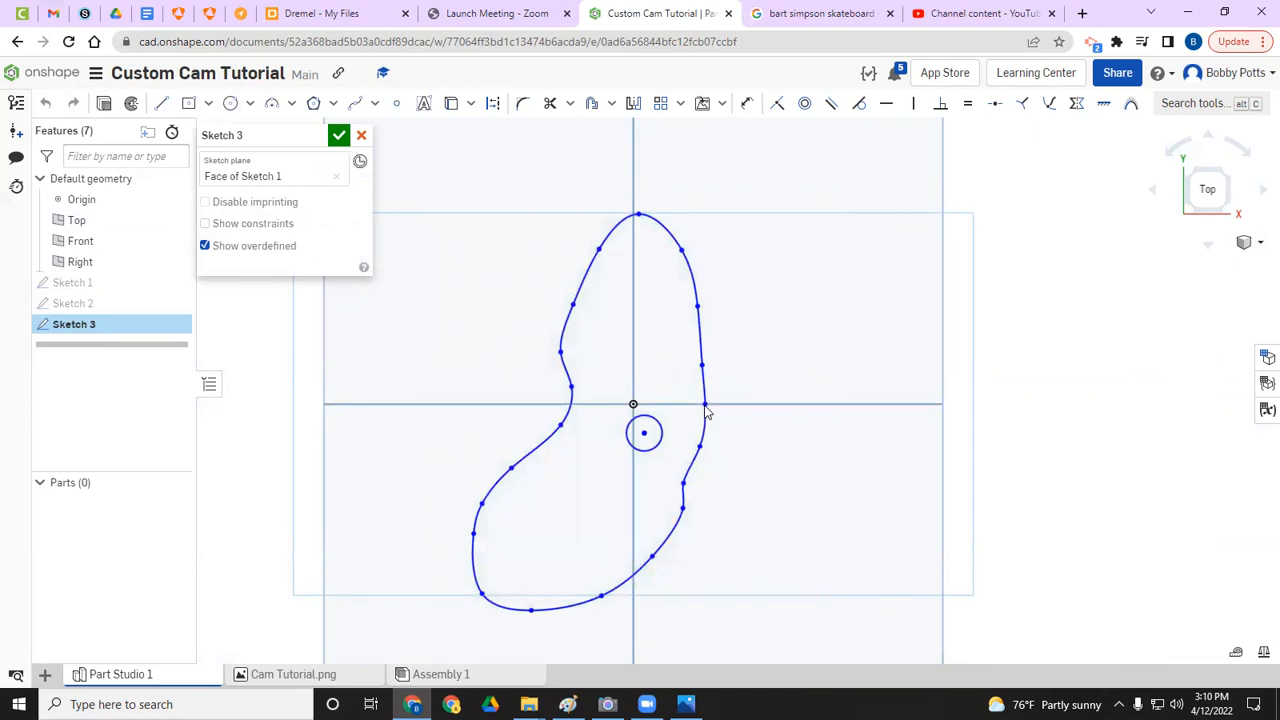
pyautogui.moveTo(683, 482); pyautogui.dragTo(692, 483)
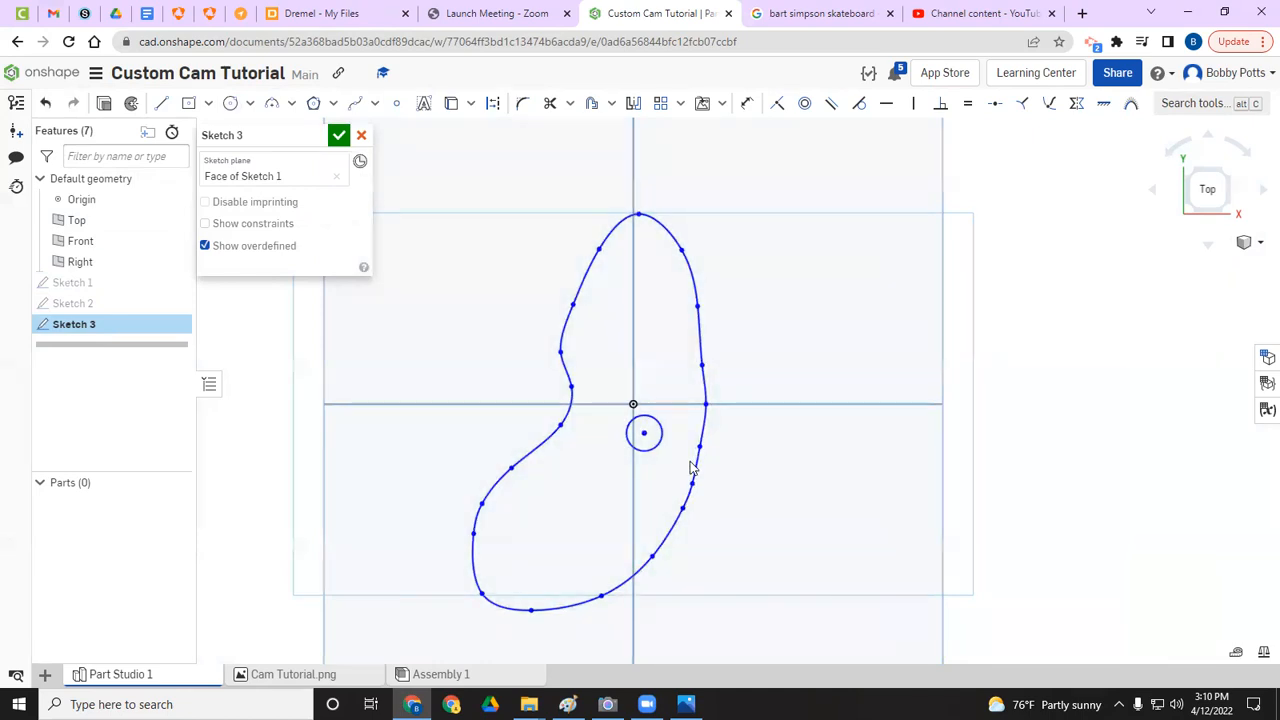
pyautogui.moveTo(706, 406); pyautogui.dragTo(702, 409)
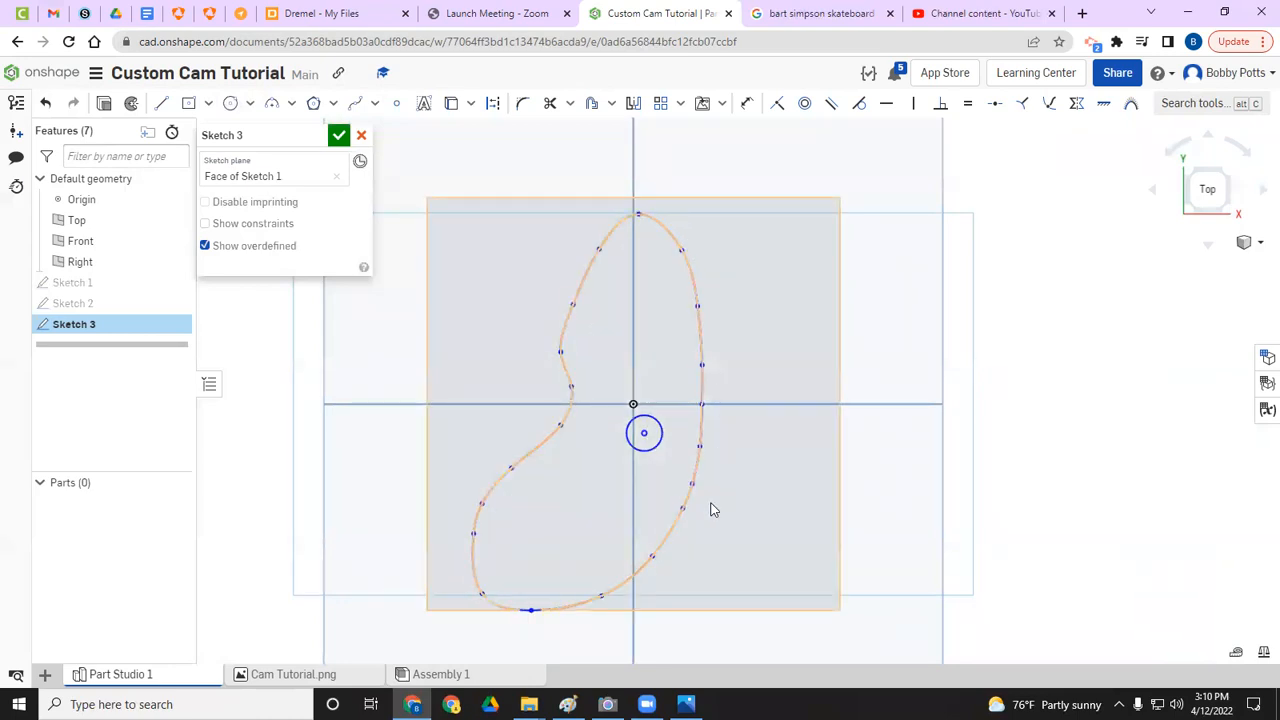
# Step: Smooth the spline's concave left side and its lower-left corner by shifting their points, and finish the sketch
pyautogui.moveTo(561, 357); pyautogui.dragTo(567, 347)
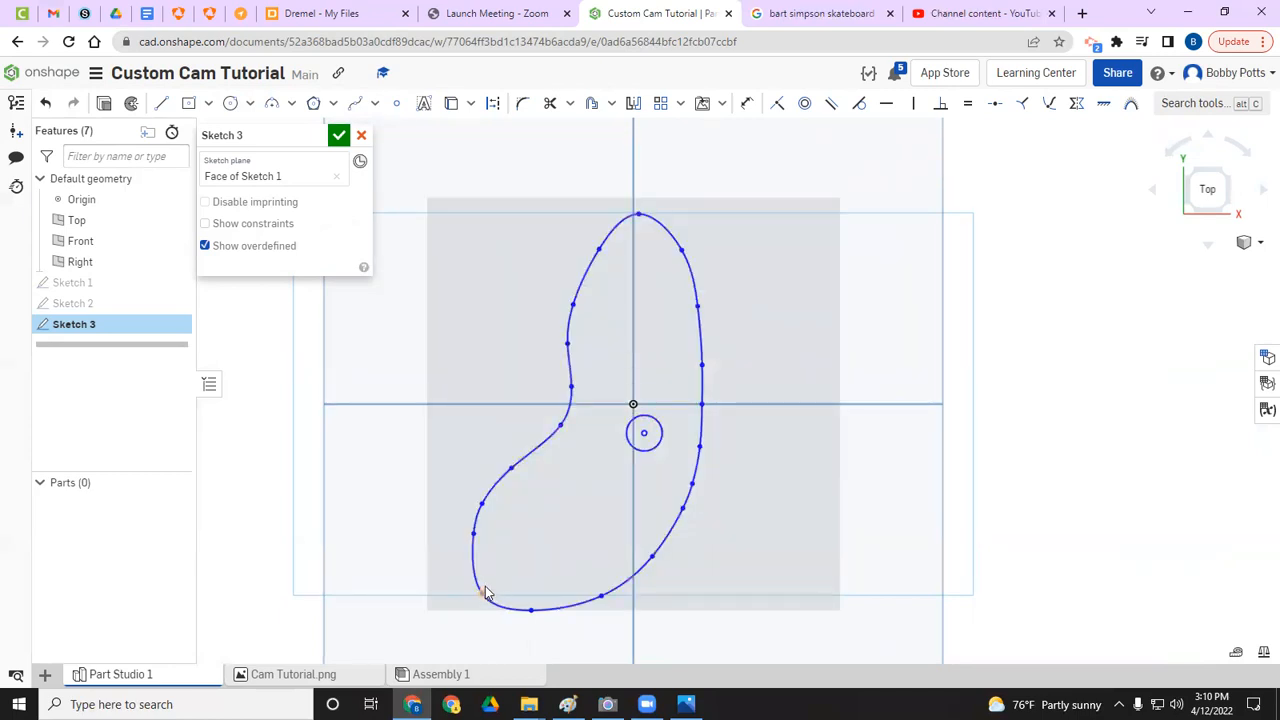
pyautogui.moveTo(485, 594); pyautogui.dragTo(482, 587)
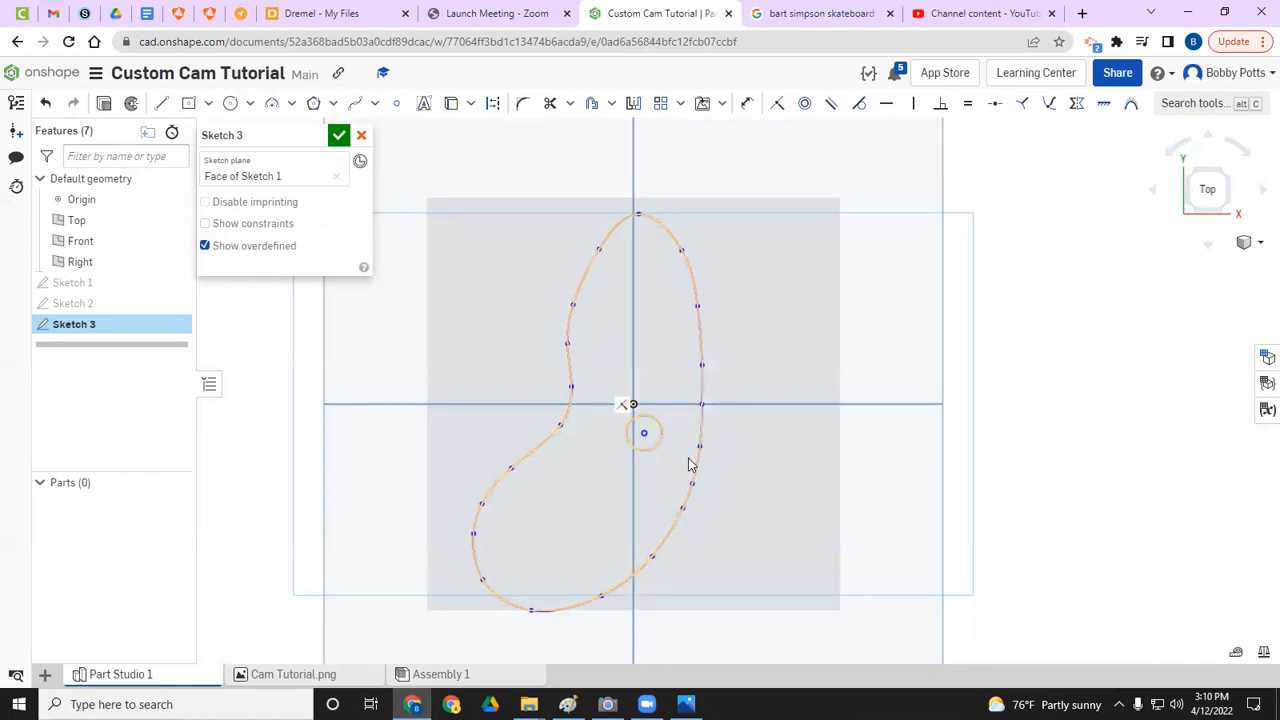
pyautogui.click(339, 136)
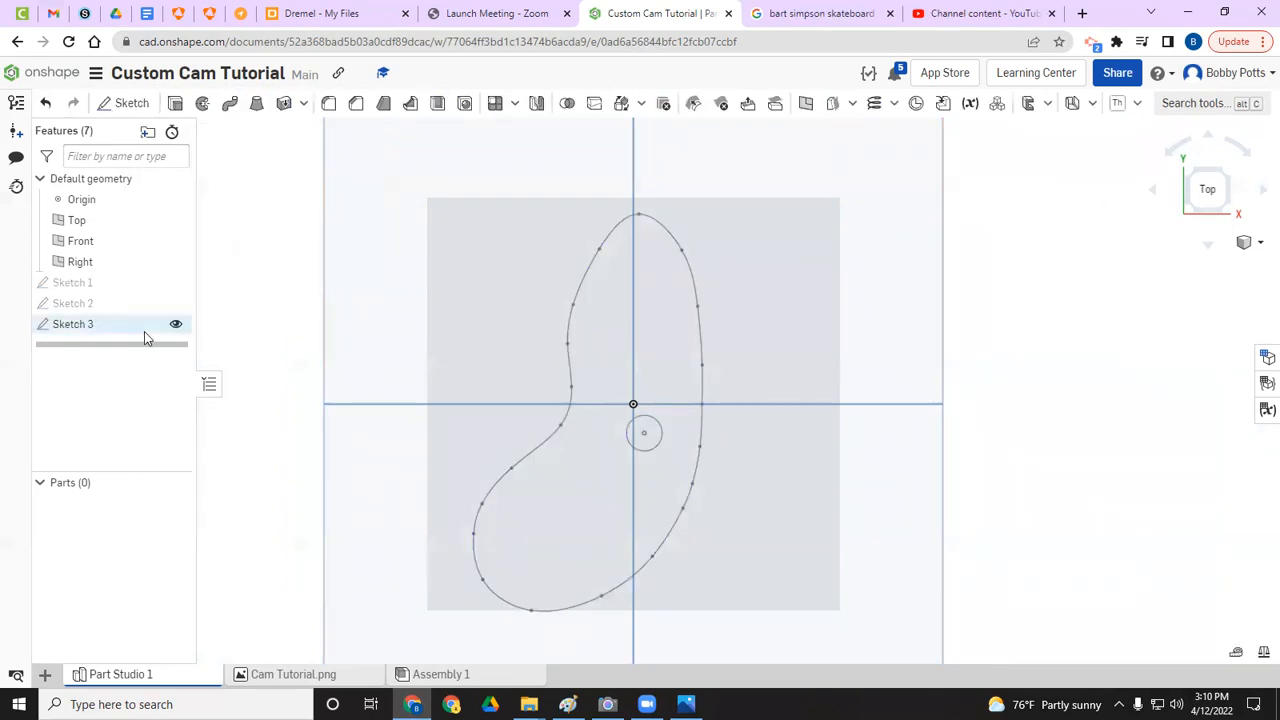
# Step: Extrude the cam region of Sketch 3, excluding the shaft hole circle, as a new solid with a blind depth of 0.125 in
pyautogui.hotkey('shift', 'e')
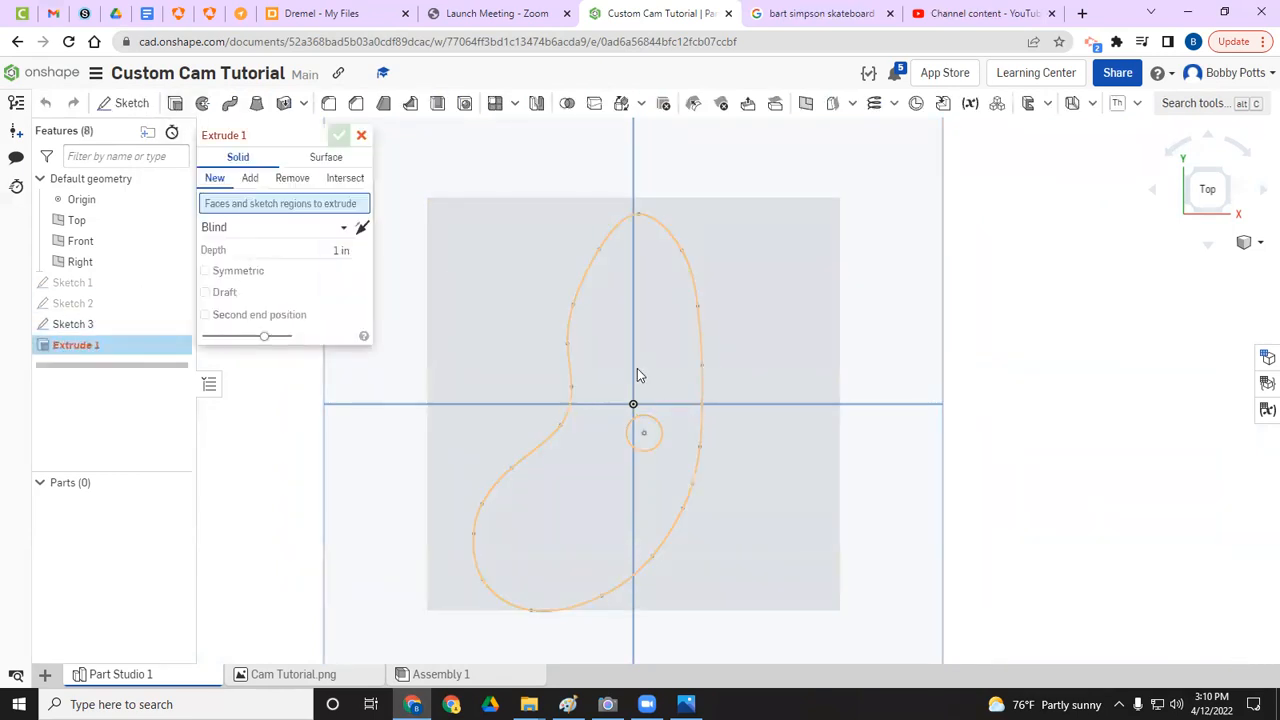
pyautogui.click(588, 322)
pyautogui.click(340, 264)
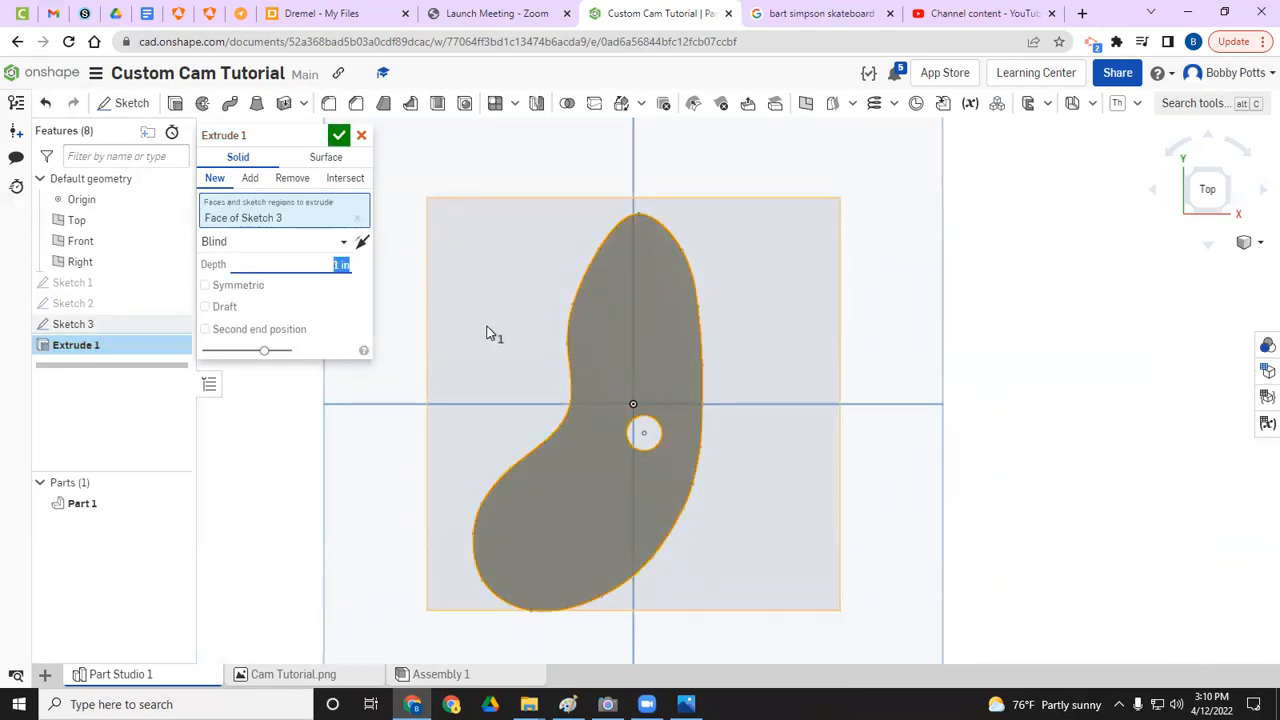
pyautogui.write('0.125')
pyautogui.press('Return')
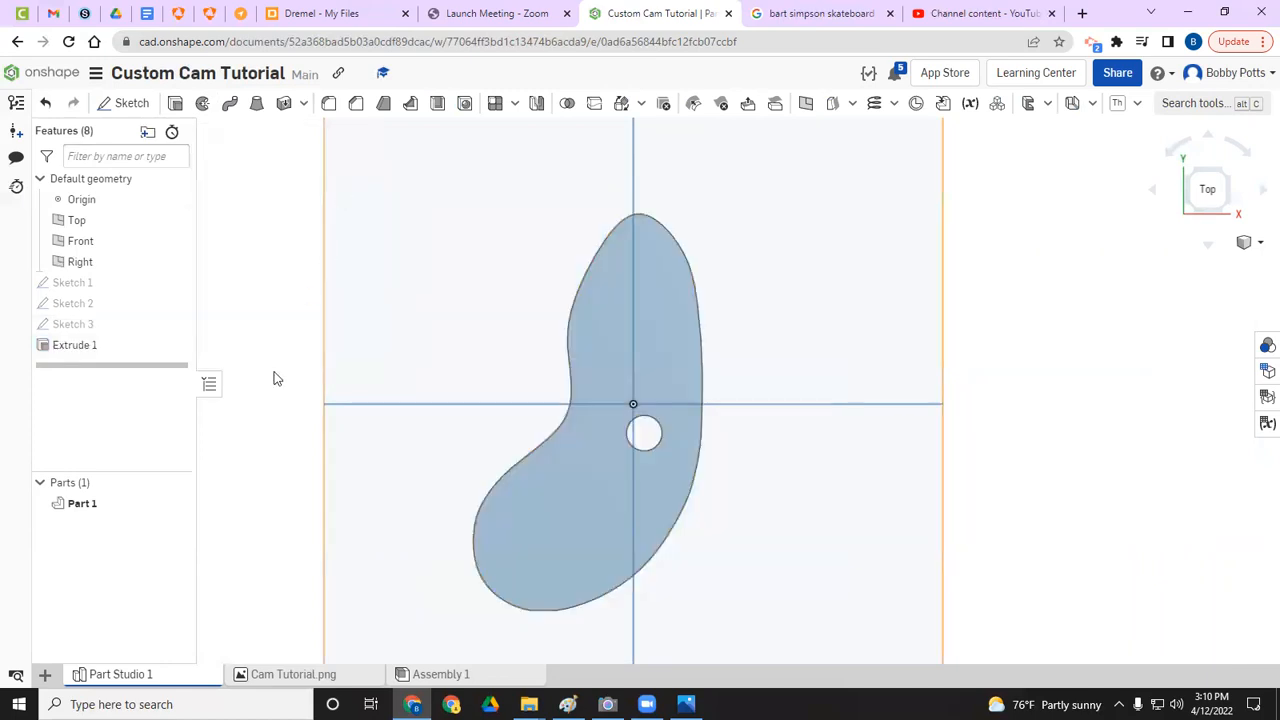
# Step: Examine the extruded cam's thickness, underside and shaft hole by rotating the model through a full vertical turn
pyautogui.press('Up')
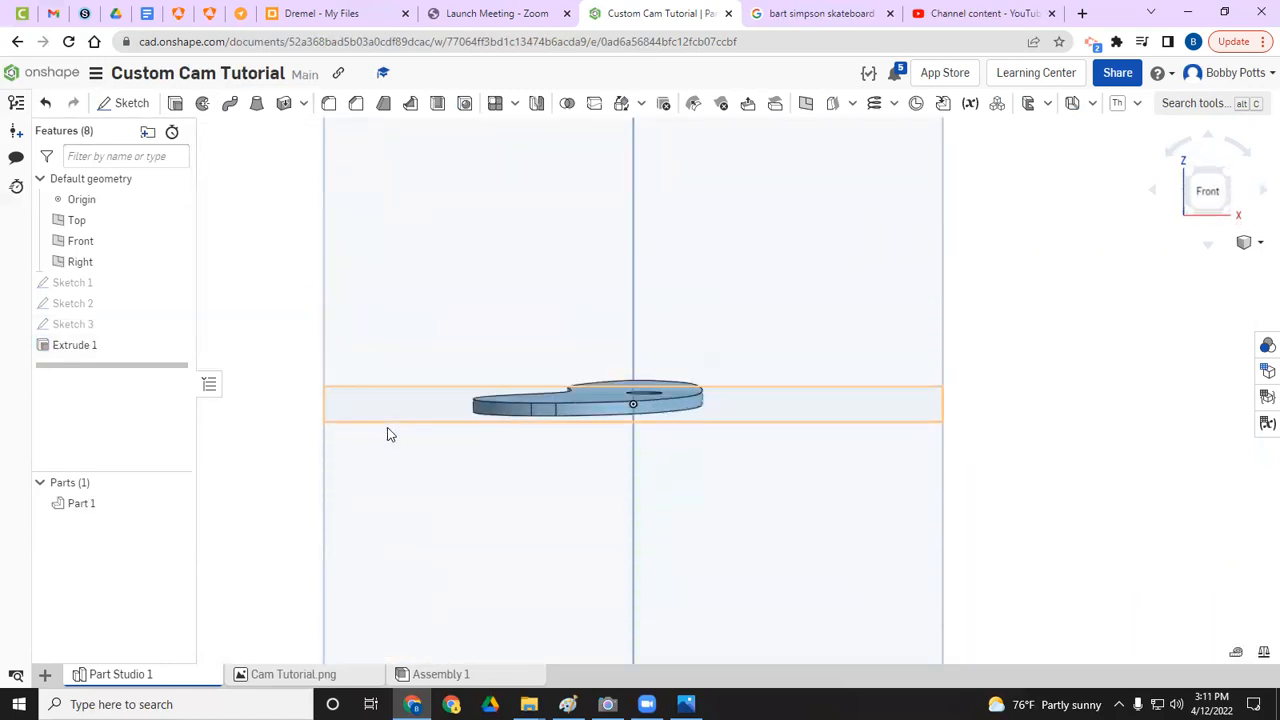
pyautogui.press('Up')
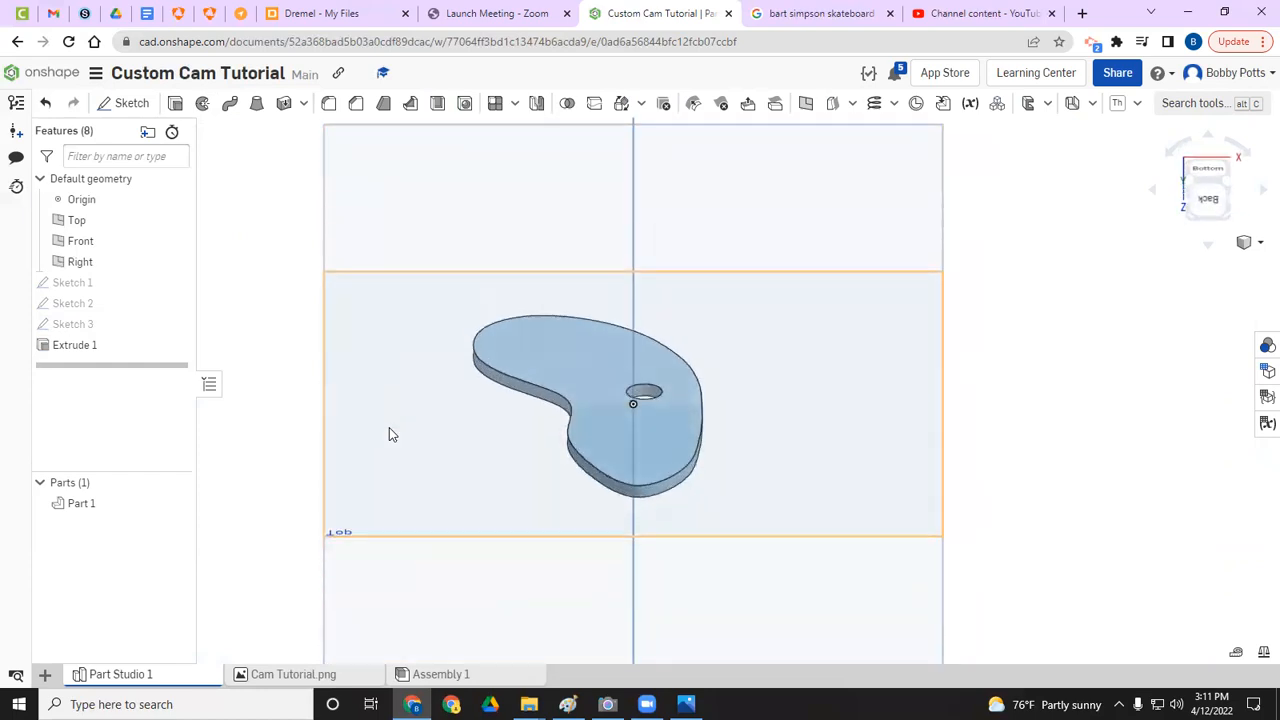
pyautogui.press('Up')
pyautogui.press('Up')
pyautogui.press('Up')
pyautogui.press('Up')
pyautogui.press('Up')
pyautogui.press('Up')
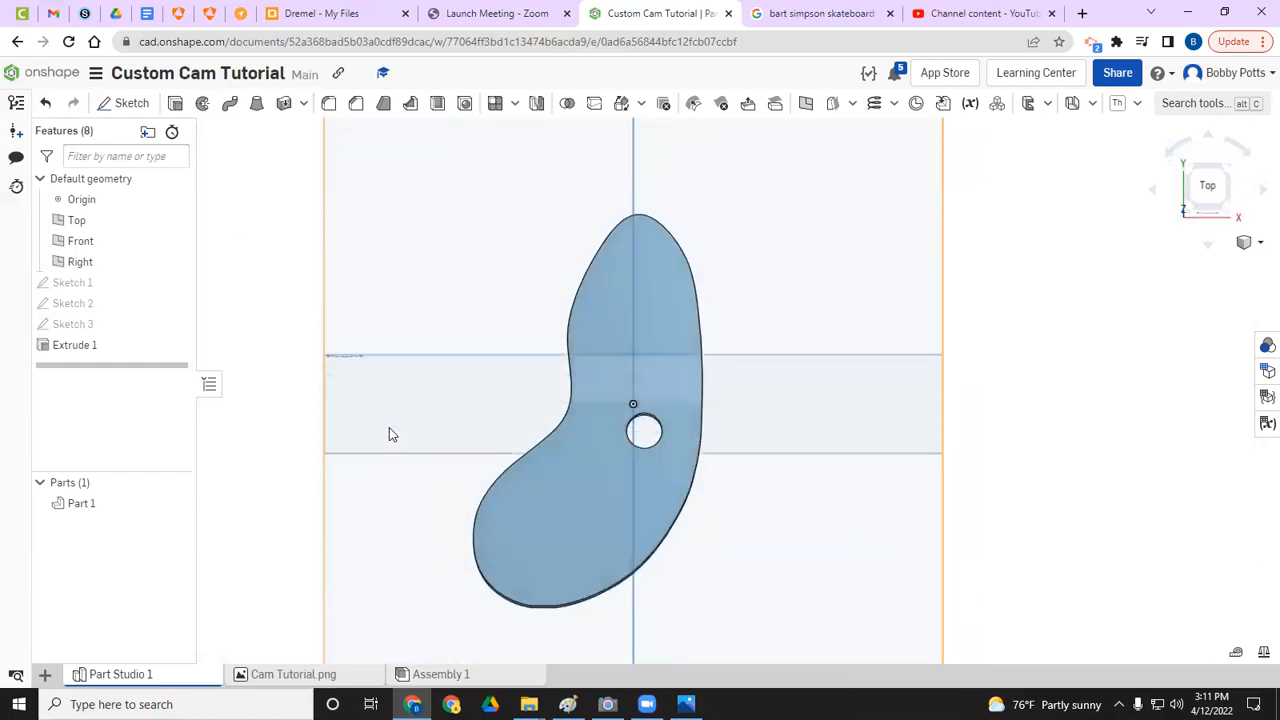